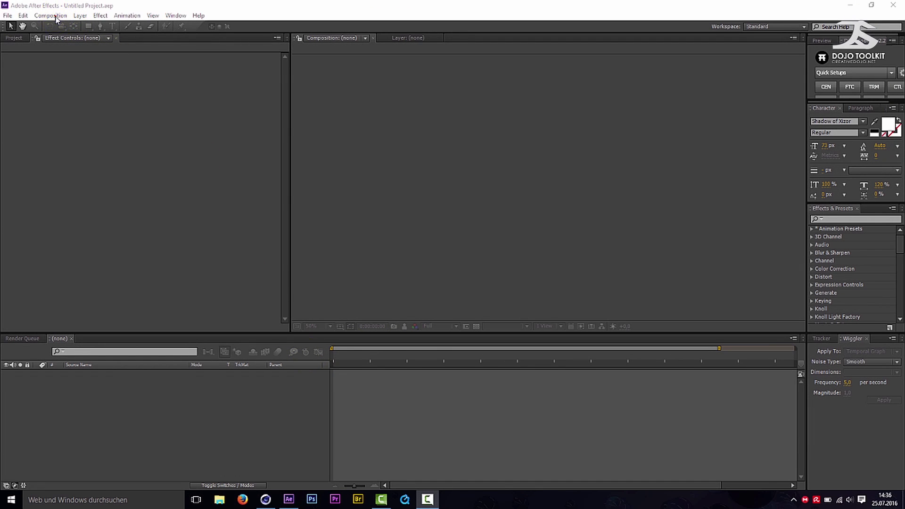
- Create a new composition named Banner with a width of 2560 px and a height of 423 px
click(50, 16)
click(57, 27)
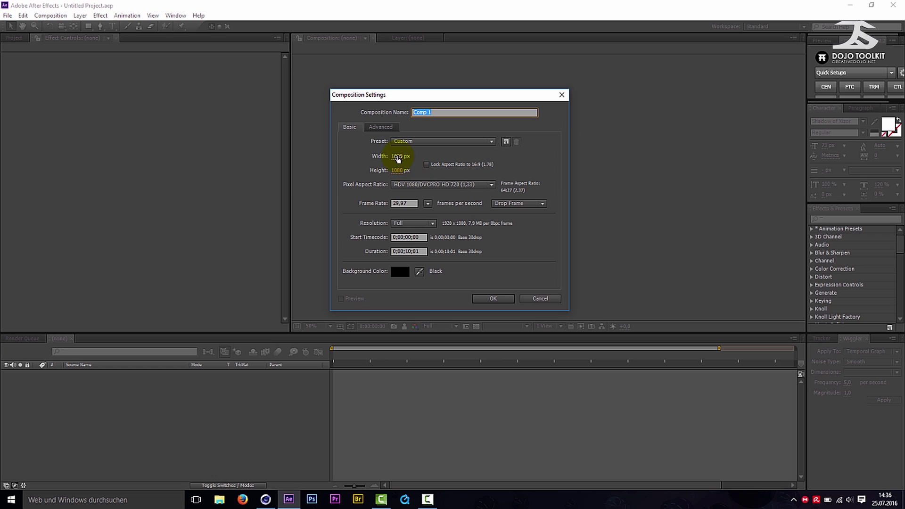
click(397, 157)
text(2560)
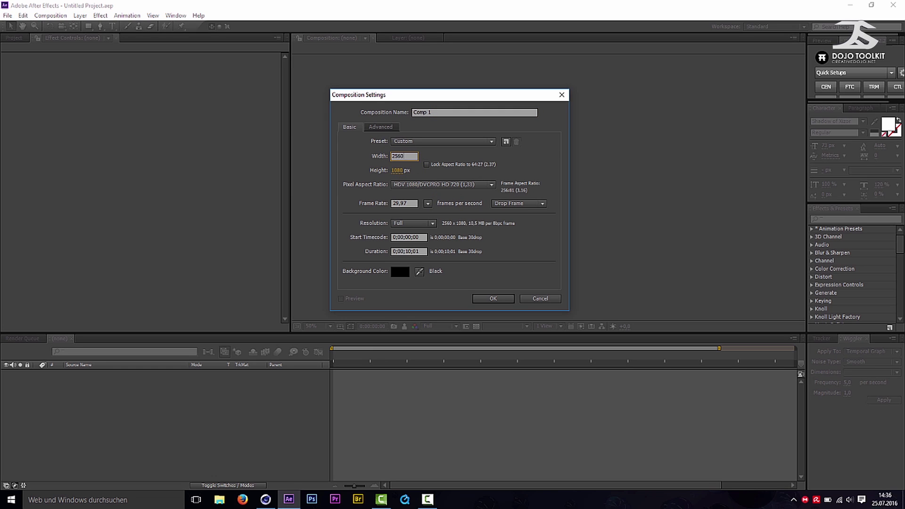
click(402, 171)
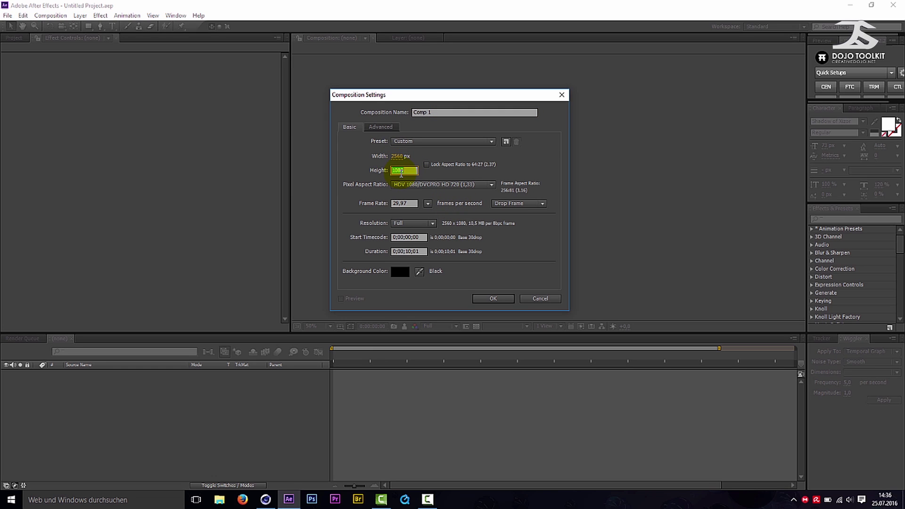
text(4232)
key(BackSpace)
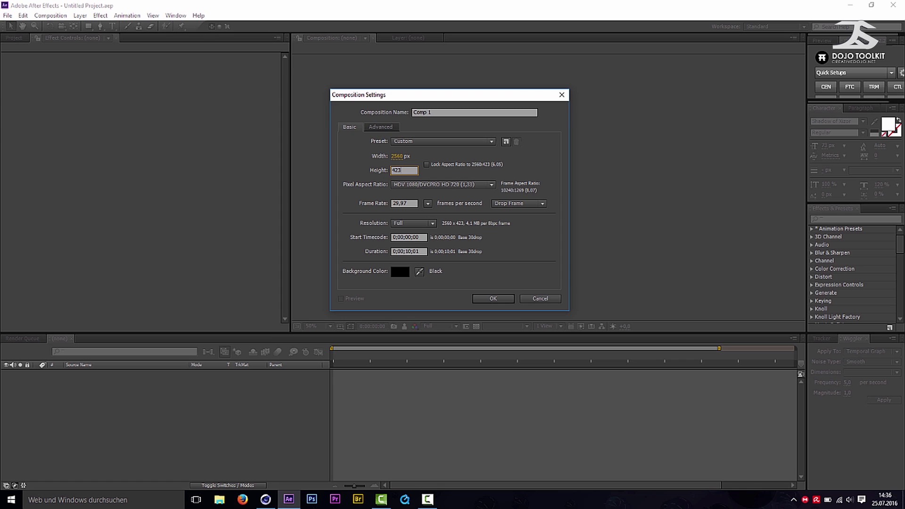
click(438, 113)
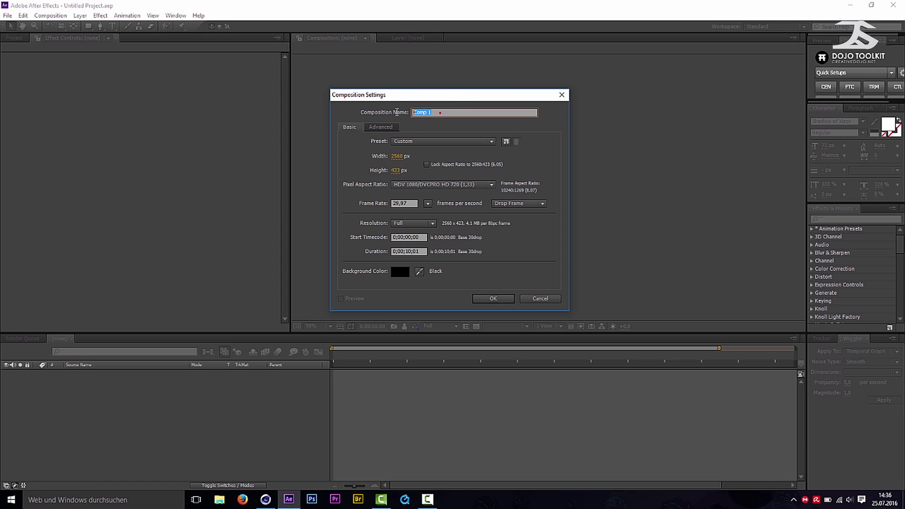
text(N)
click(496, 298)
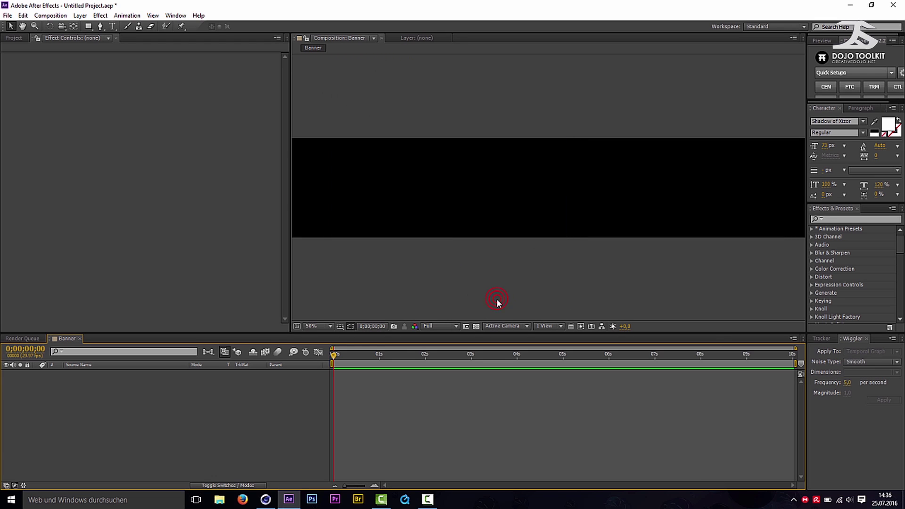
- Add a text layer reading "TUTORIAL" to the Banner composition
right_click(246, 393)
mouse_move(280, 299)
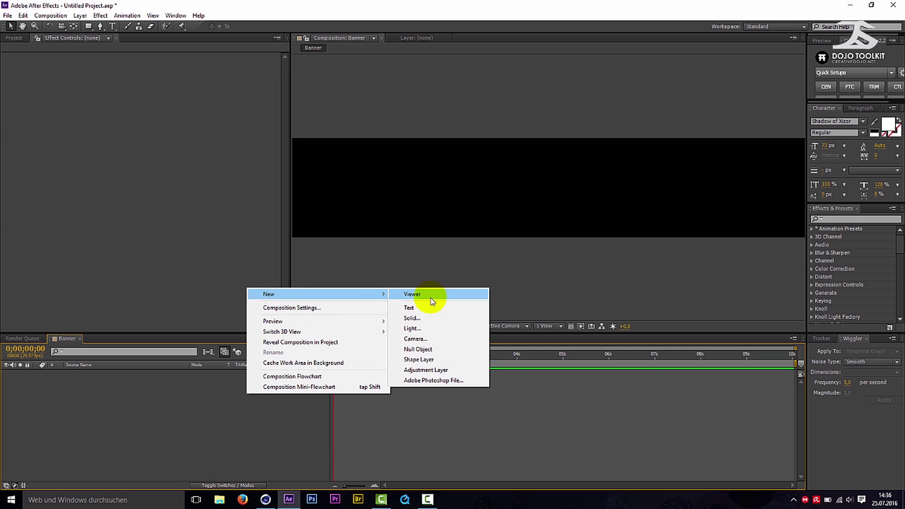
click(409, 308)
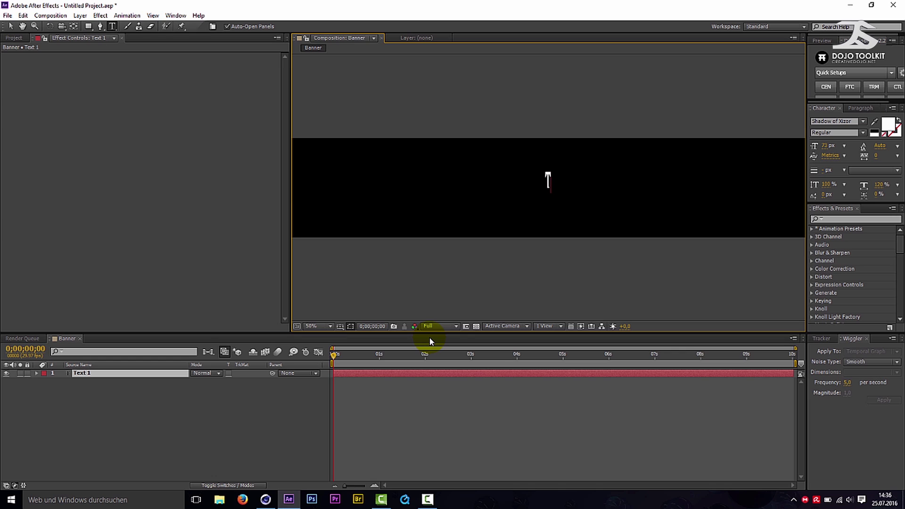
text(TUTORIAL)
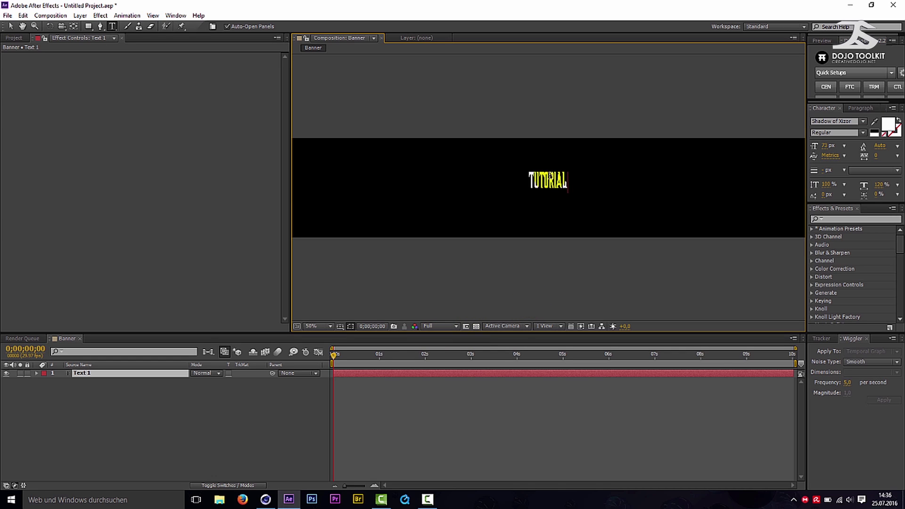
- Set the TUTORIAL text in the Shadow of Xizor font and enlarge it to about double its size
double_click(556, 177)
click(863, 123)
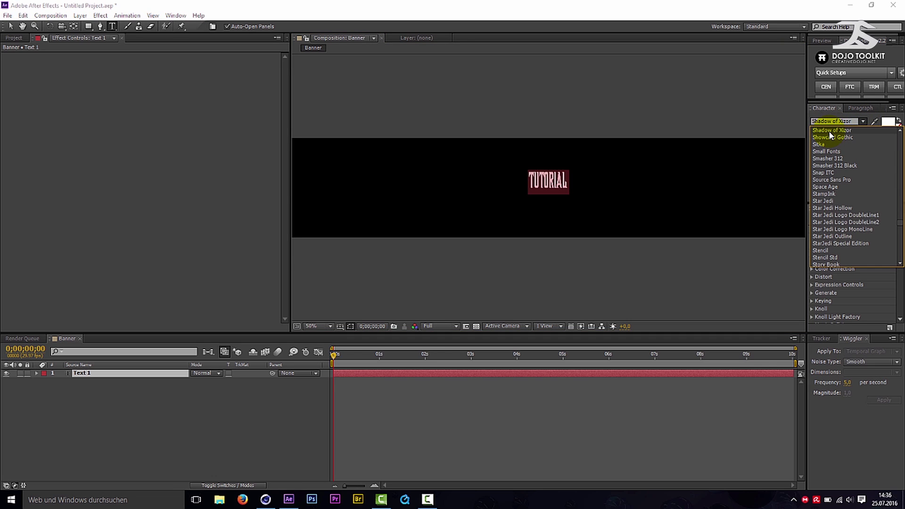
click(844, 131)
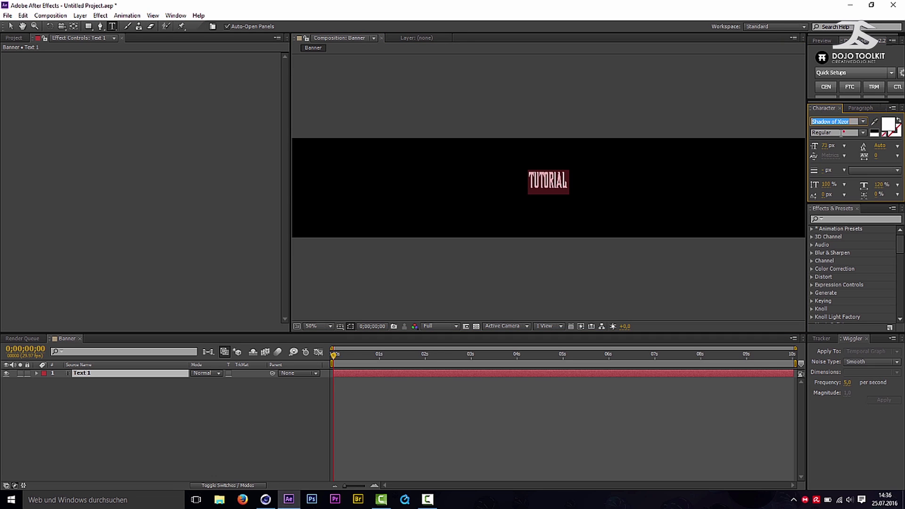
drag(824, 145, 866, 146)
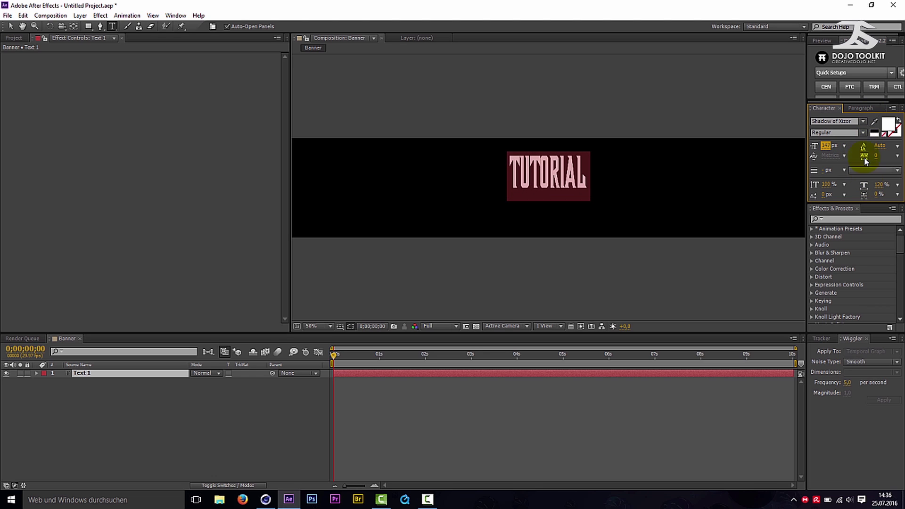
- Align the TUTORIAL text layer to the composition's horizontal and vertical centre
click(874, 131)
scroll(874, 107, down, 2)
click(874, 108)
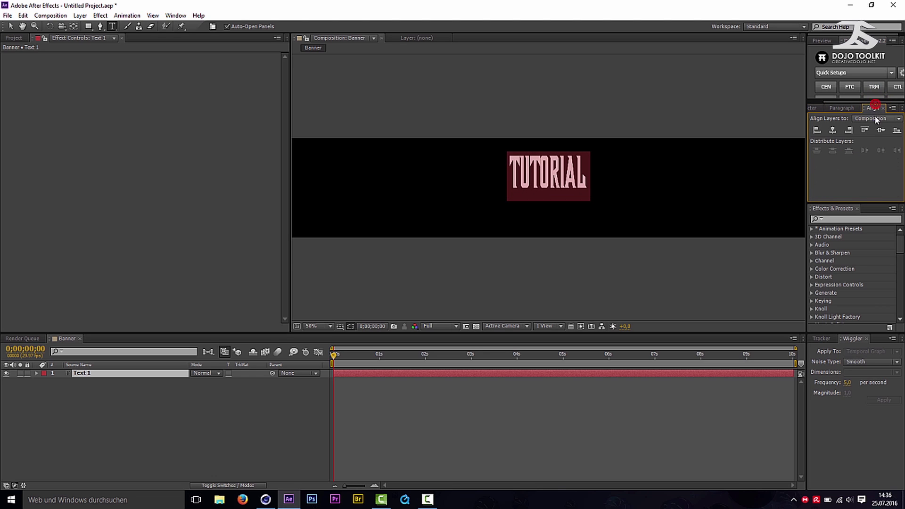
click(832, 130)
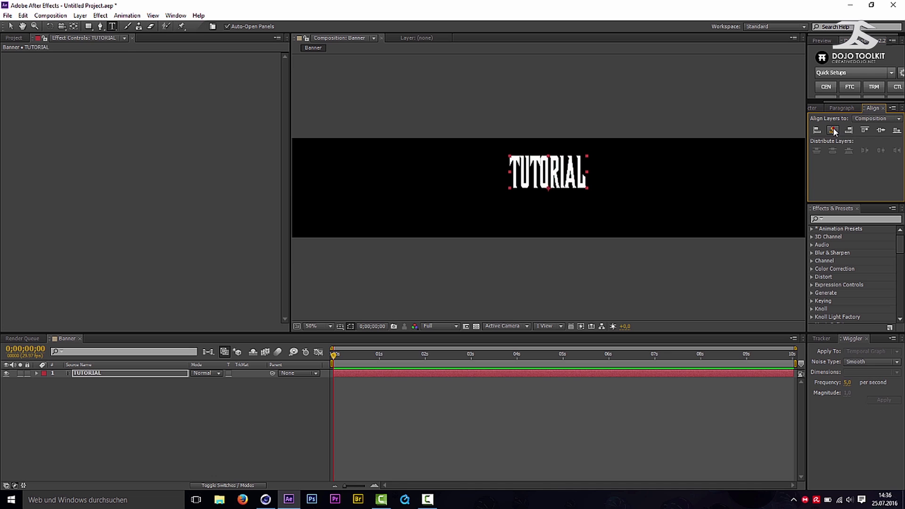
click(880, 132)
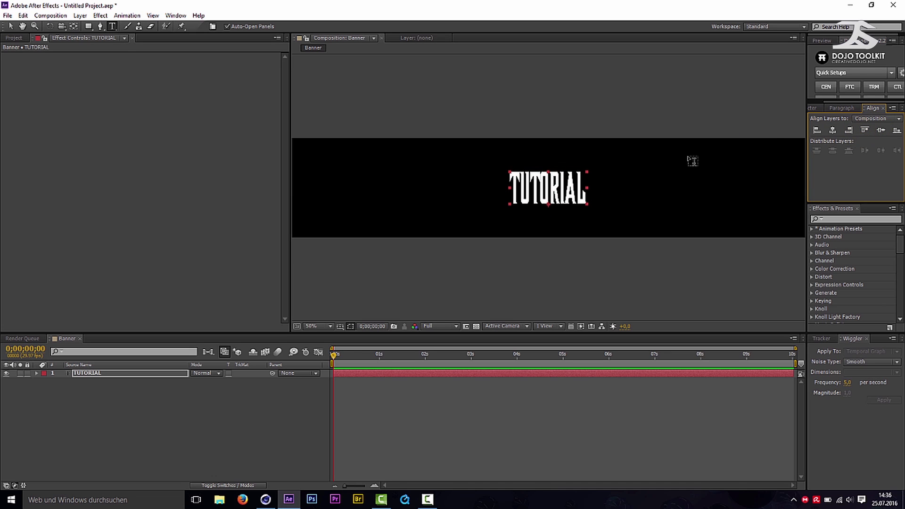
- Add a white solid layer of 2560 x 423 px to the composition
right_click(121, 406)
mouse_move(149, 308)
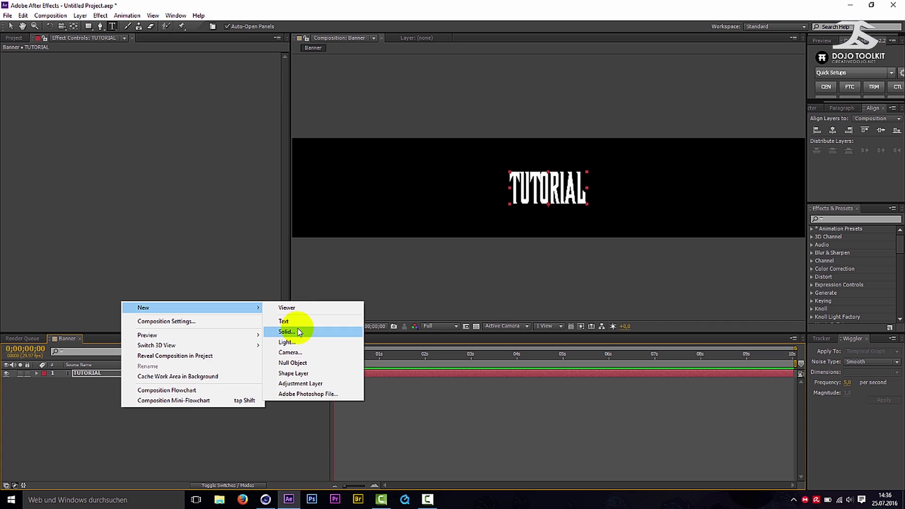
click(297, 328)
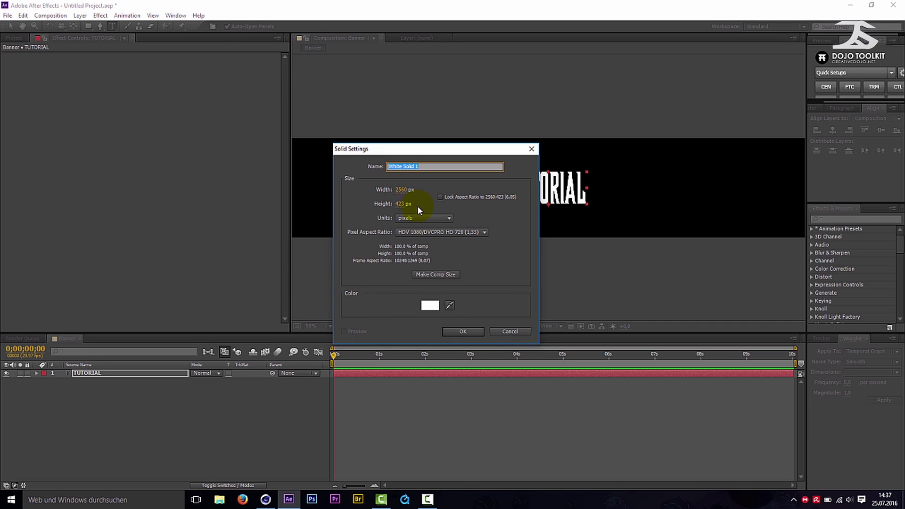
click(462, 335)
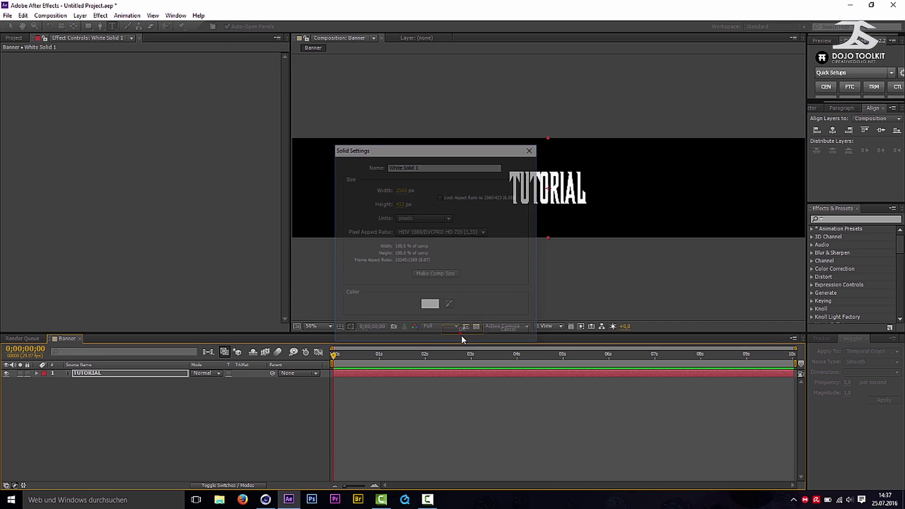
- Apply the Video Copilot Element effect to the white solid and hide the TUTORIAL text layer
click(829, 219)
text(elemen)
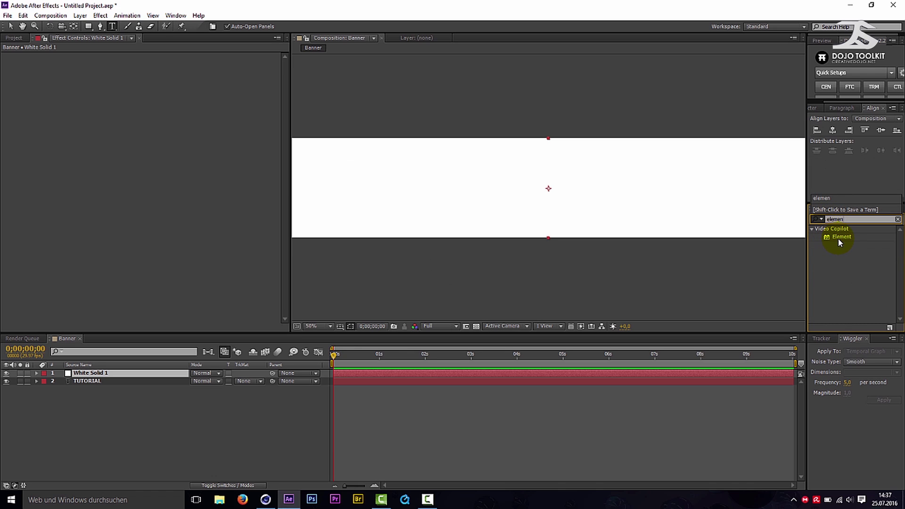
drag(839, 242, 96, 374)
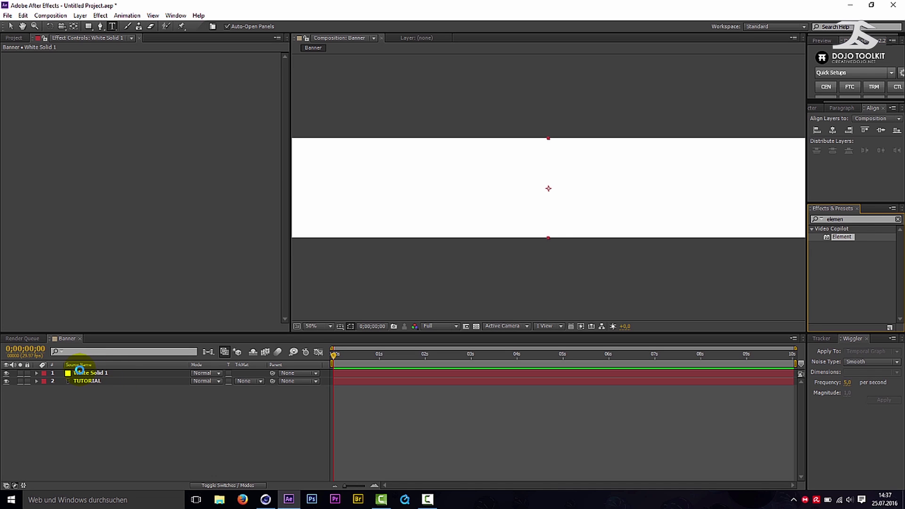
key(v)
click(6, 381)
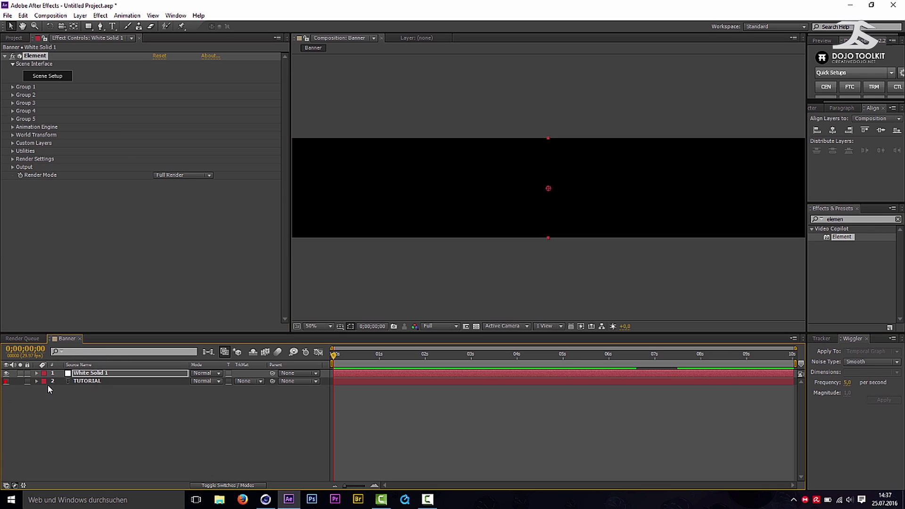
- Assign the TUTORIAL layer to Element's Path Layer 1 and extrude it as a 3D model in Scene Setup
click(13, 143)
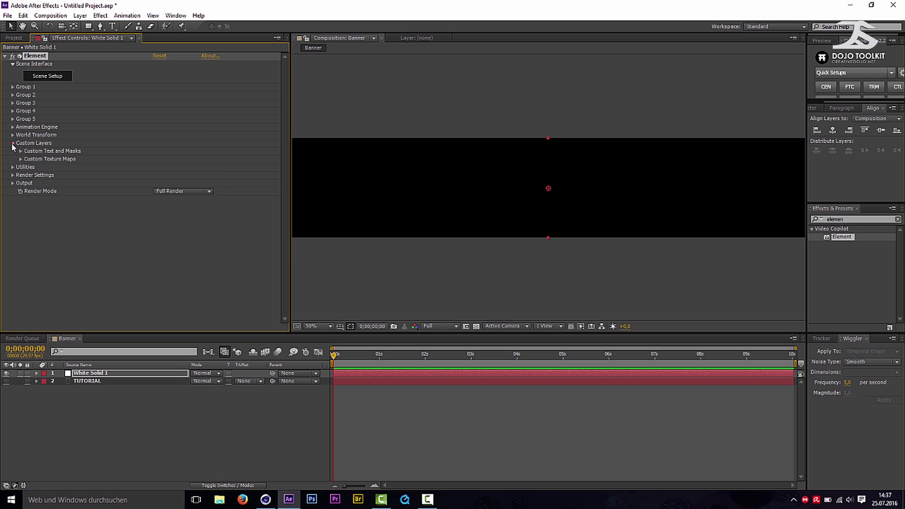
click(20, 151)
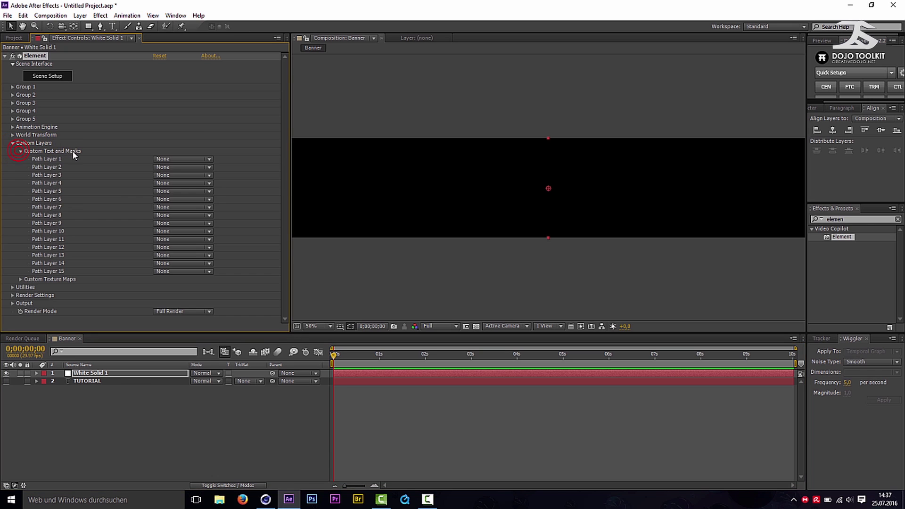
click(157, 161)
click(187, 193)
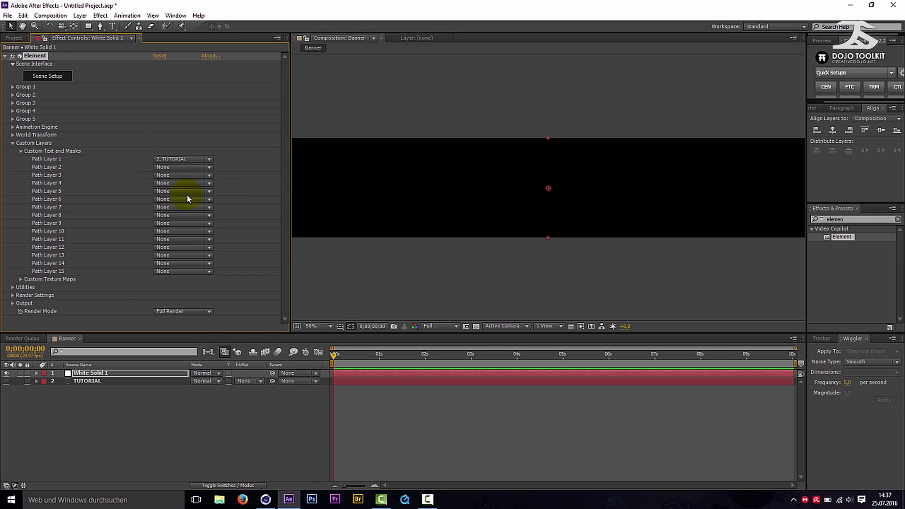
click(72, 81)
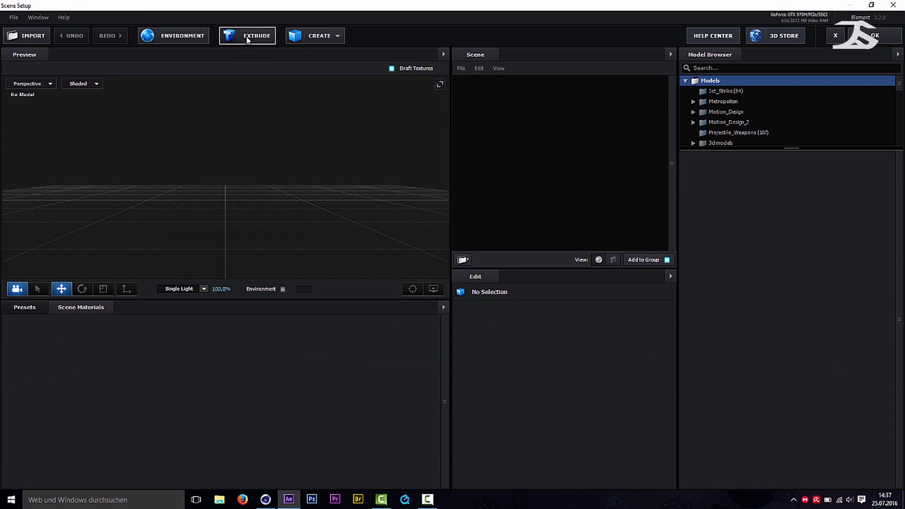
click(247, 40)
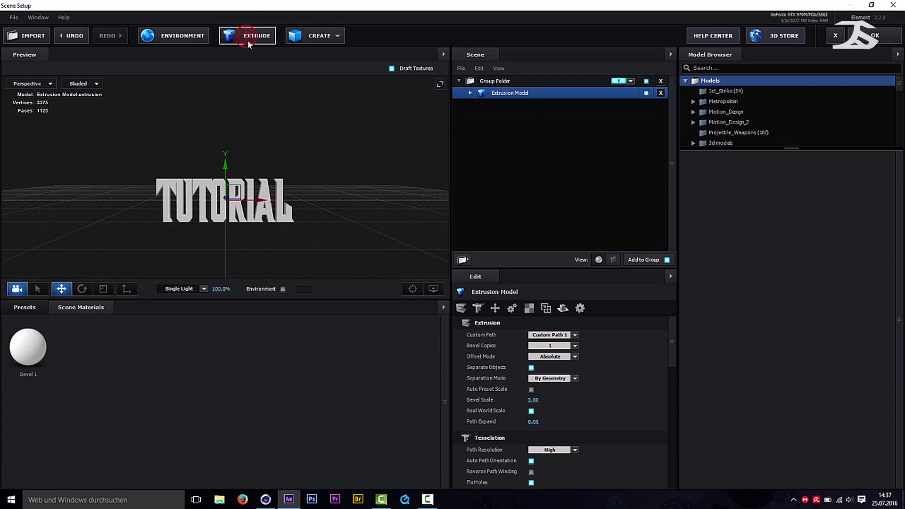
- Create a plane model and rotate it upright to an X orientation of 270° behind the extruded text
click(331, 39)
click(434, 56)
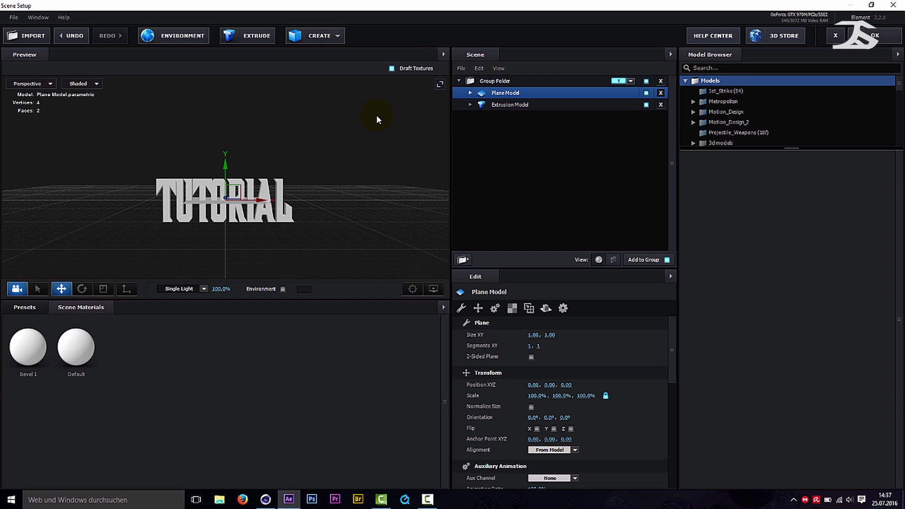
click(83, 289)
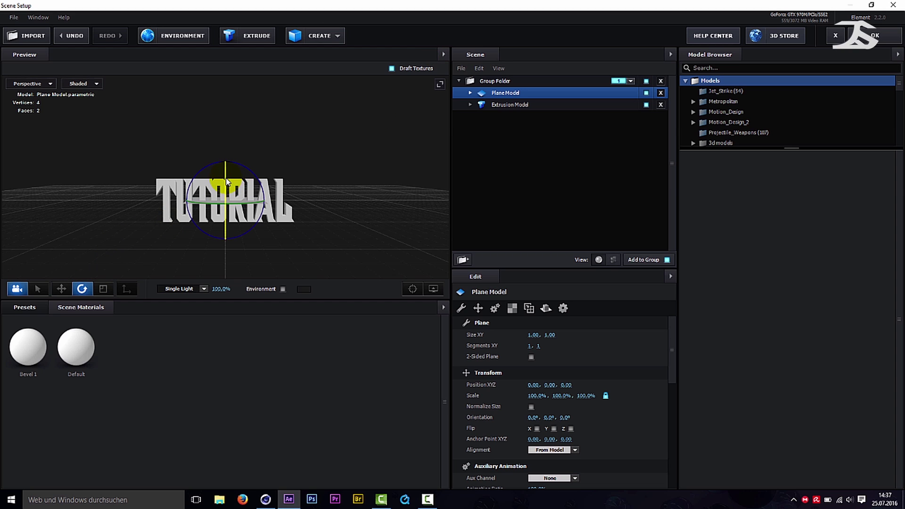
drag(226, 177, 315, 163)
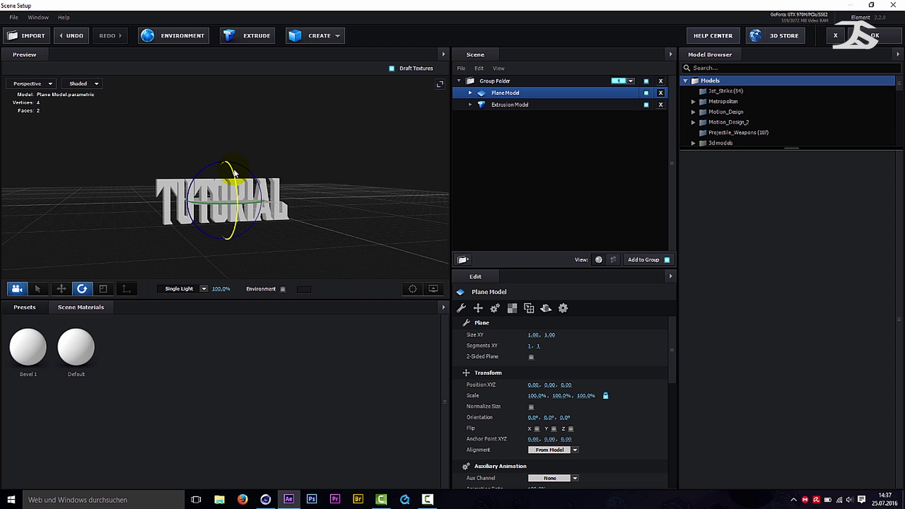
drag(238, 182, 238, 225)
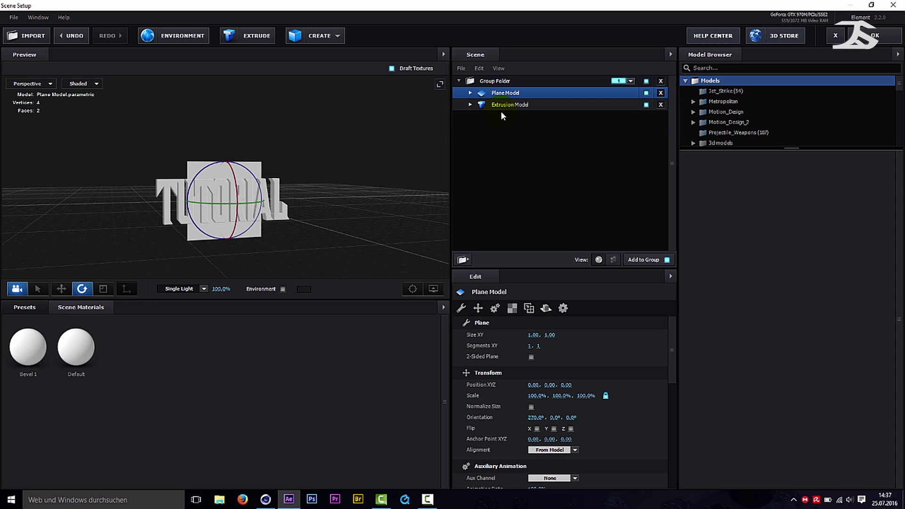
- Set the plane model's XY size to 15 by 15
click(531, 334)
text(15)
key(Tab)
text(15)
key(Return)
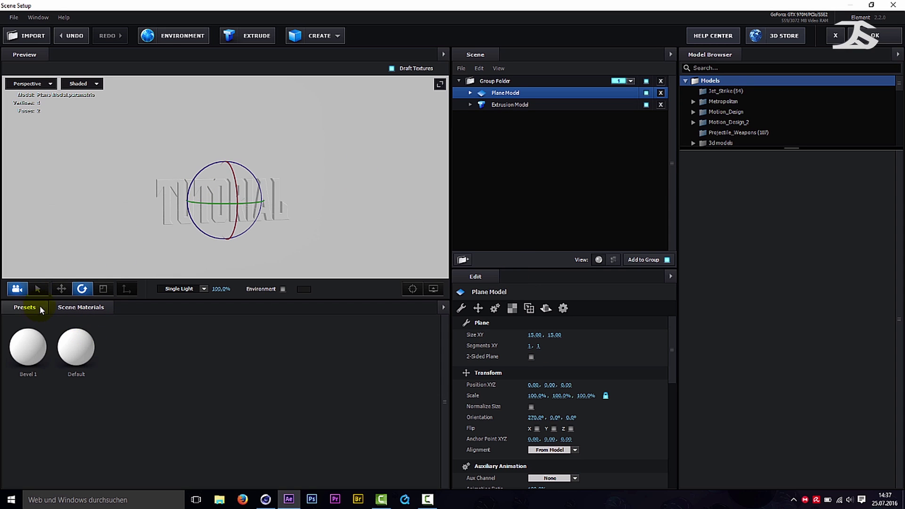
- Apply the Caution preset from the Physical bevels to the extruded text model
click(501, 104)
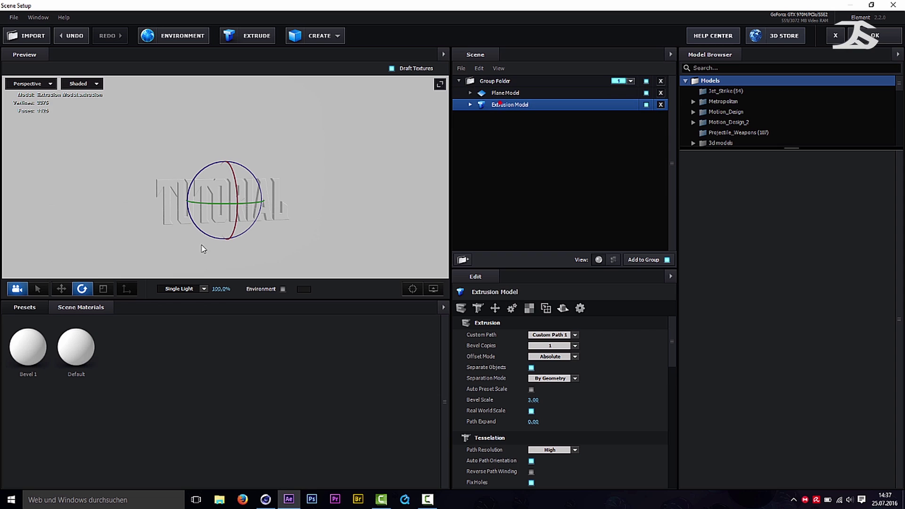
click(27, 308)
click(27, 320)
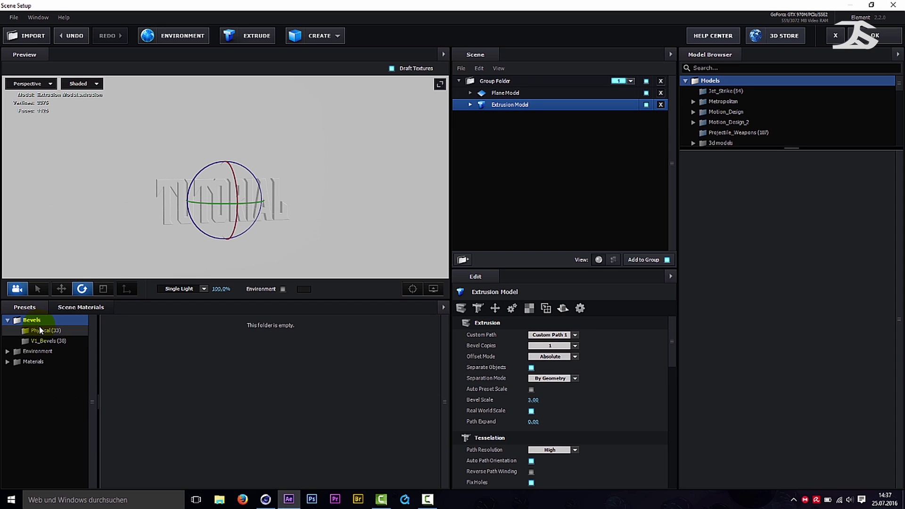
click(39, 330)
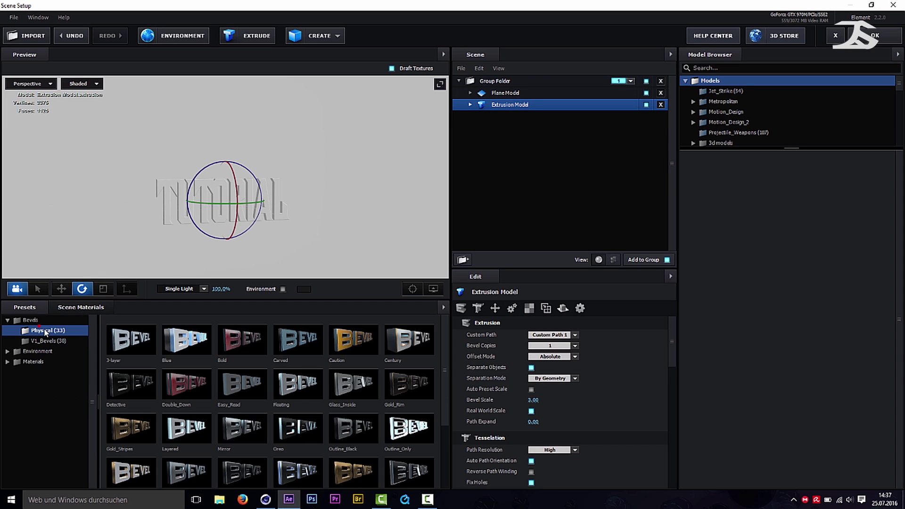
click(349, 342)
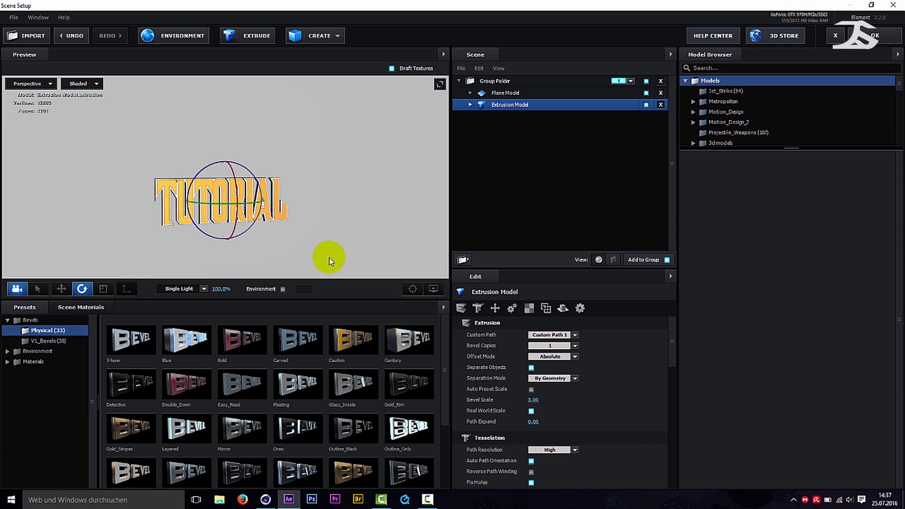
- Hide the grid in the preview, viewing the extruded text and plane from the side
click(305, 222)
drag(316, 228, 243, 220)
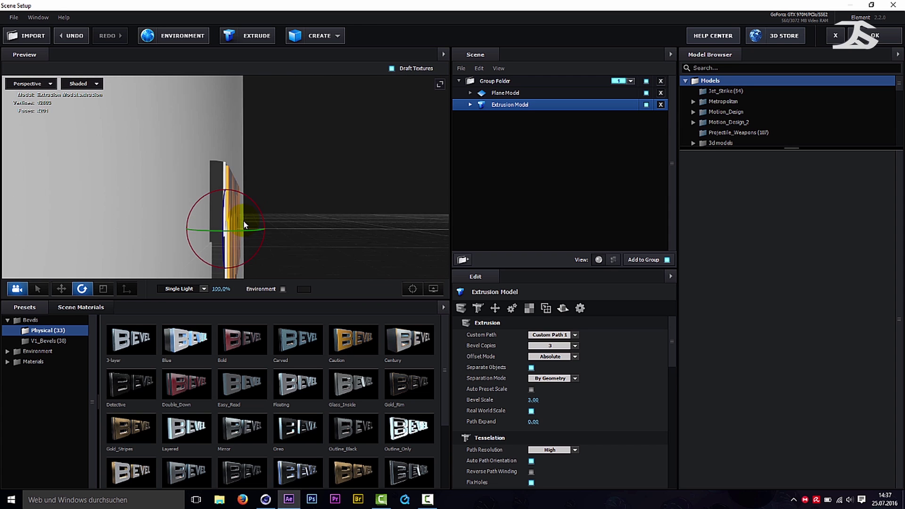
click(412, 289)
click(433, 289)
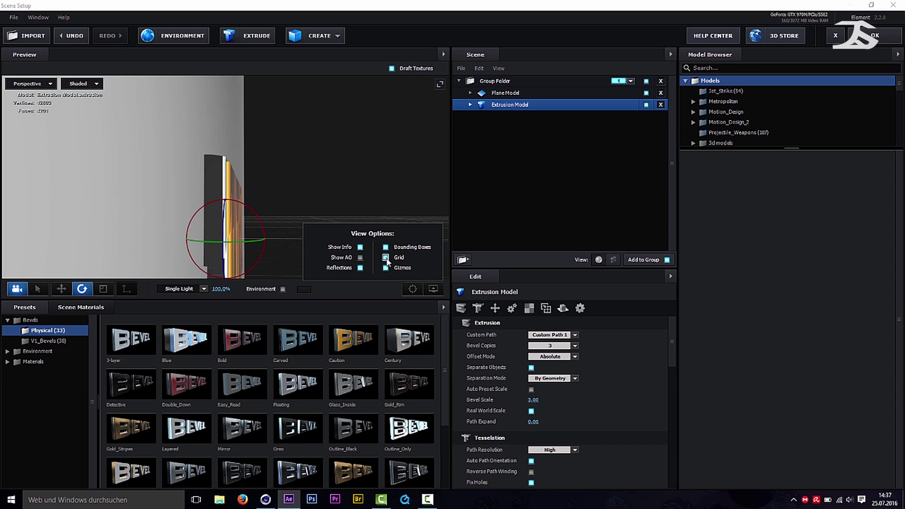
click(387, 262)
- Move the extruded text model along its Z axis so it stands further in front of the plane
click(299, 175)
mouse_move(303, 180)
mouse_down()
mouse_move(313, 185)
mouse_move(295, 179)
mouse_up()
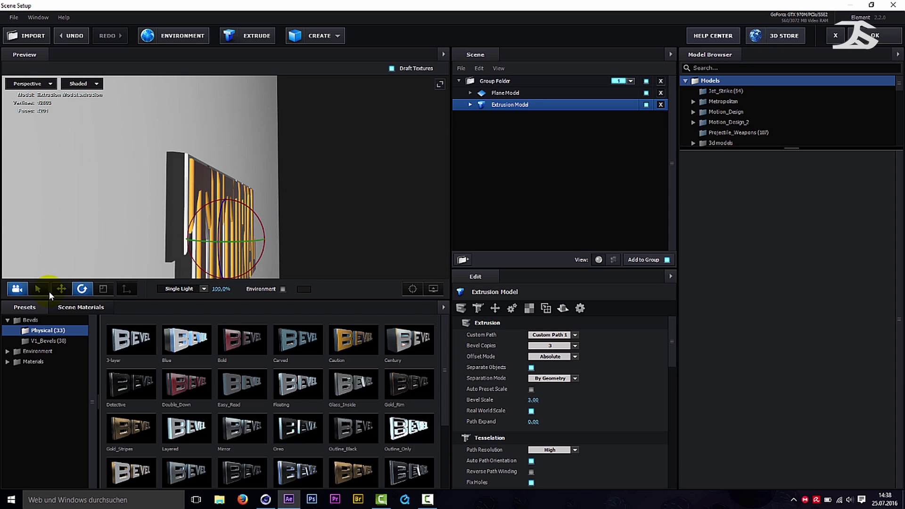
click(66, 289)
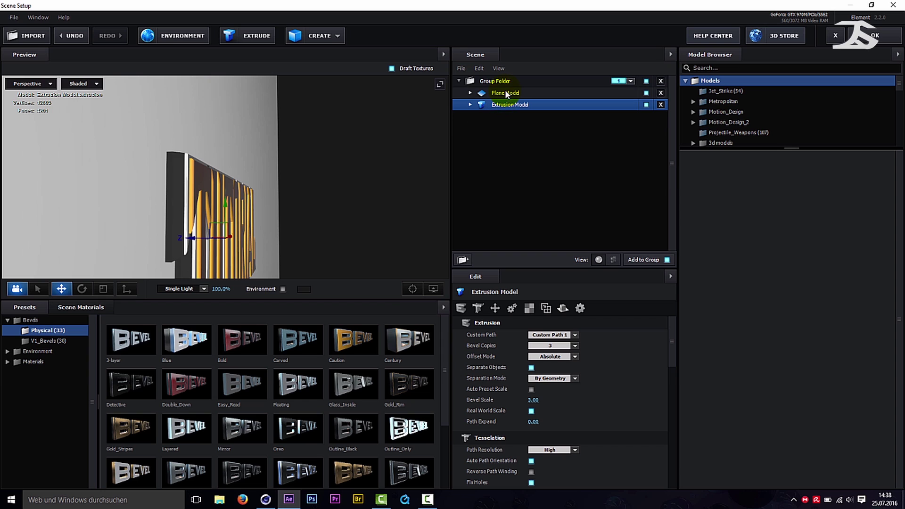
drag(194, 242, 207, 241)
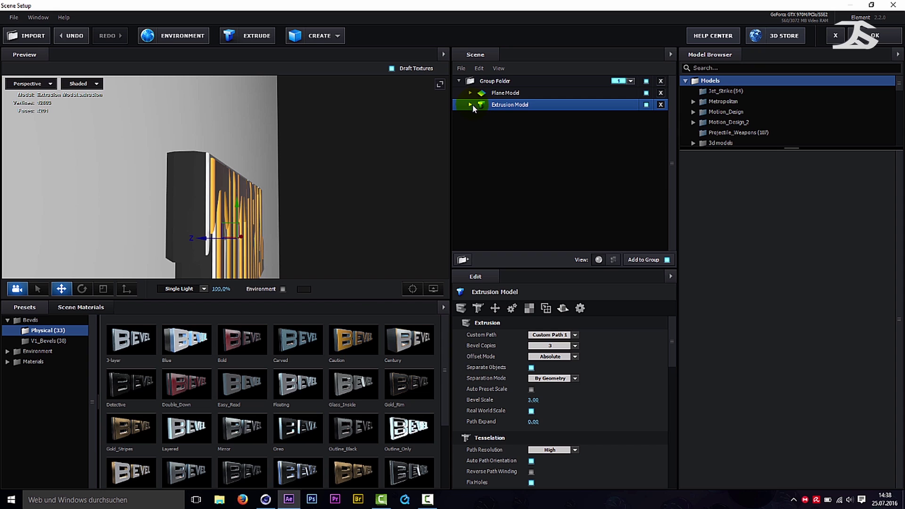
- Set the Extrude value of the text model's Shiny bevel to 1.61 and of its Chrome bevel to 2.43
click(470, 104)
click(512, 133)
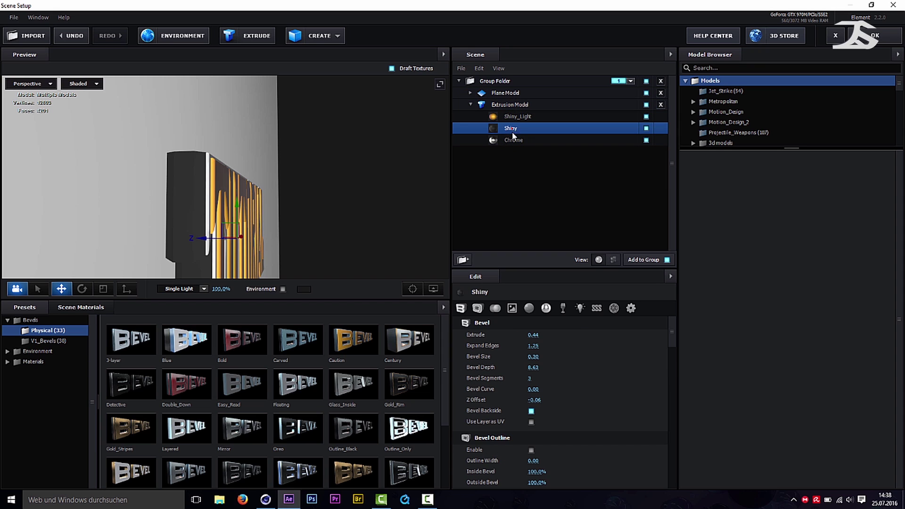
drag(533, 335, 587, 335)
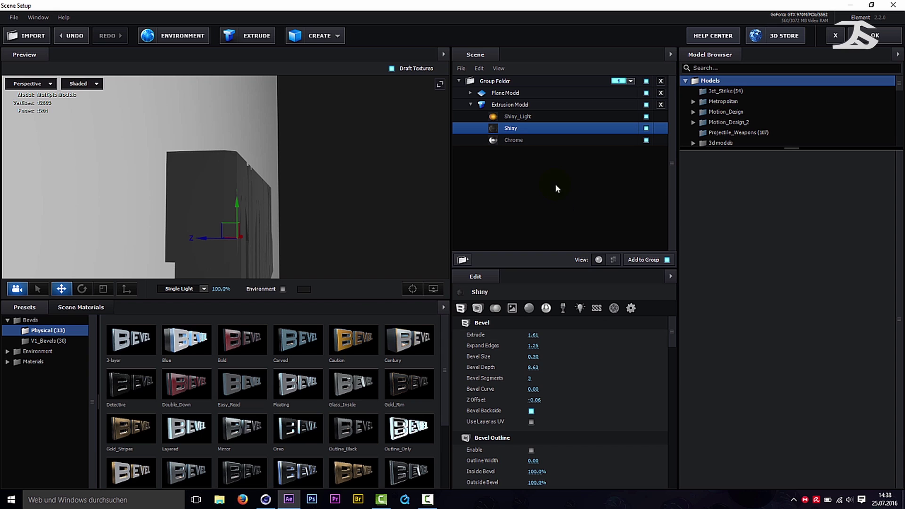
click(512, 140)
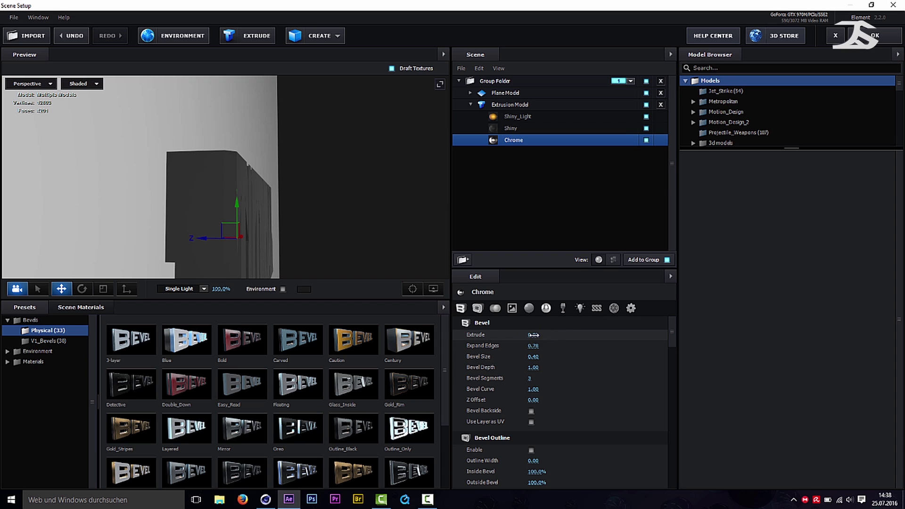
drag(574, 337, 604, 338)
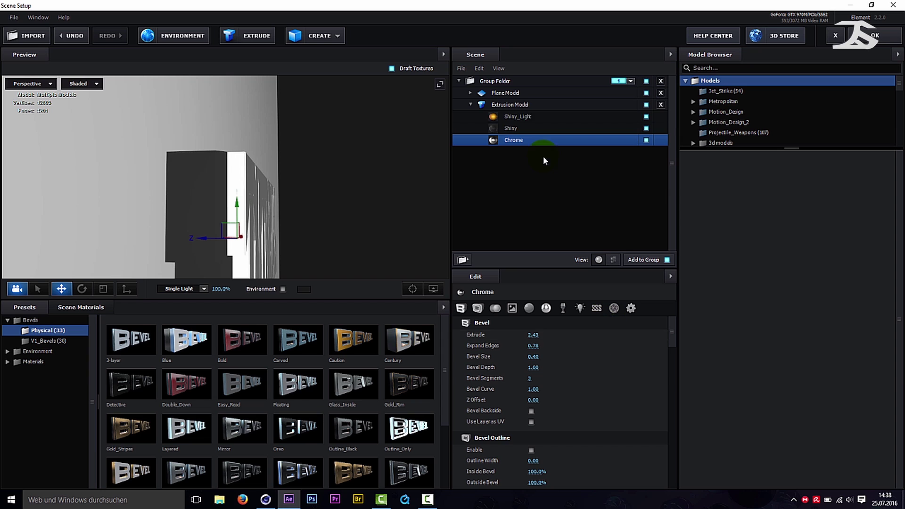
- Set the Extrude value of the text model's Shiny_Light bevel to 2.87
click(510, 116)
click(533, 335)
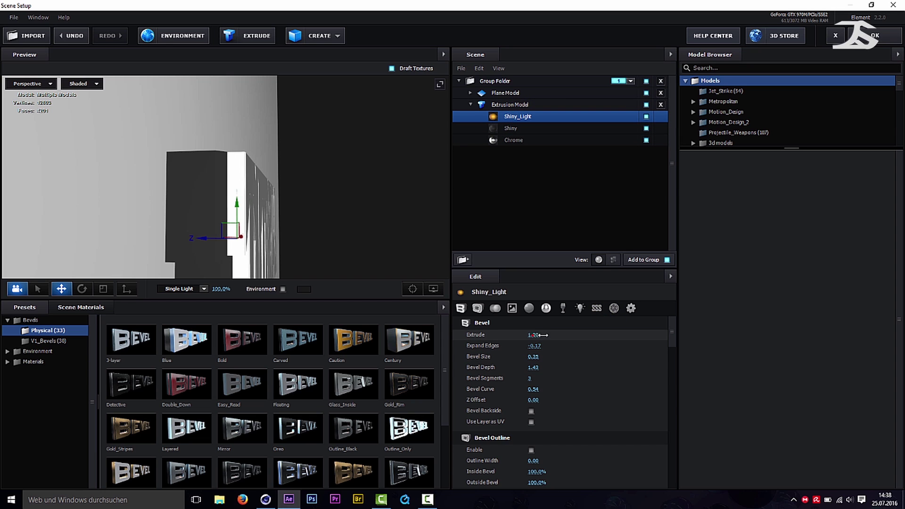
drag(566, 336, 621, 336)
- Apply the cola material from the Pro_Shaders Translucent presets to the background plane
drag(396, 182, 304, 171)
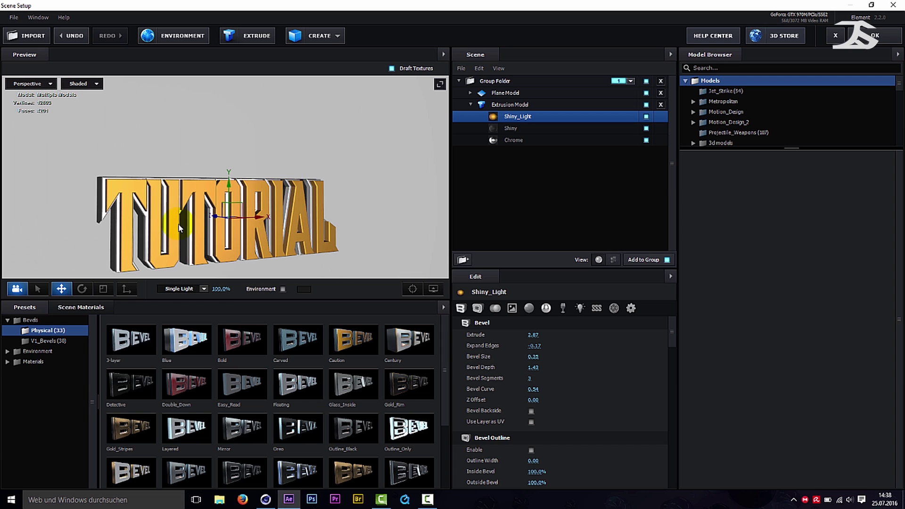
click(37, 362)
click(38, 351)
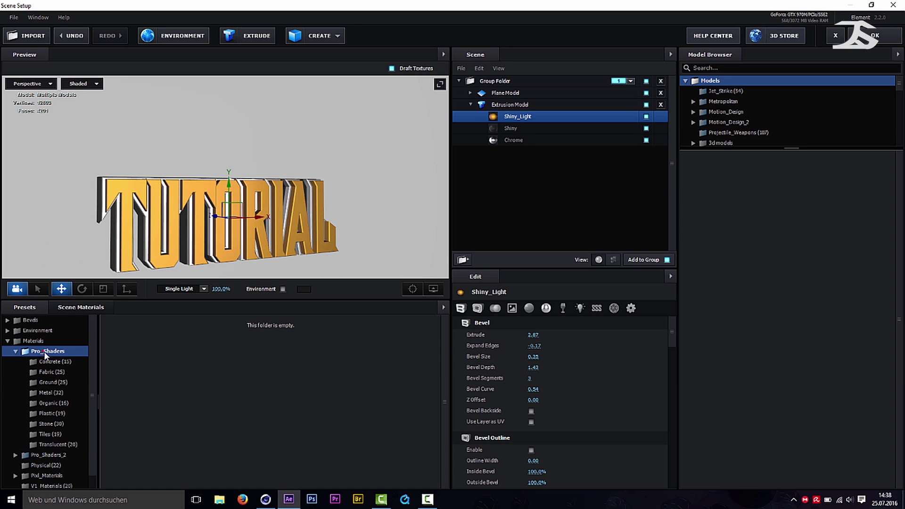
click(49, 445)
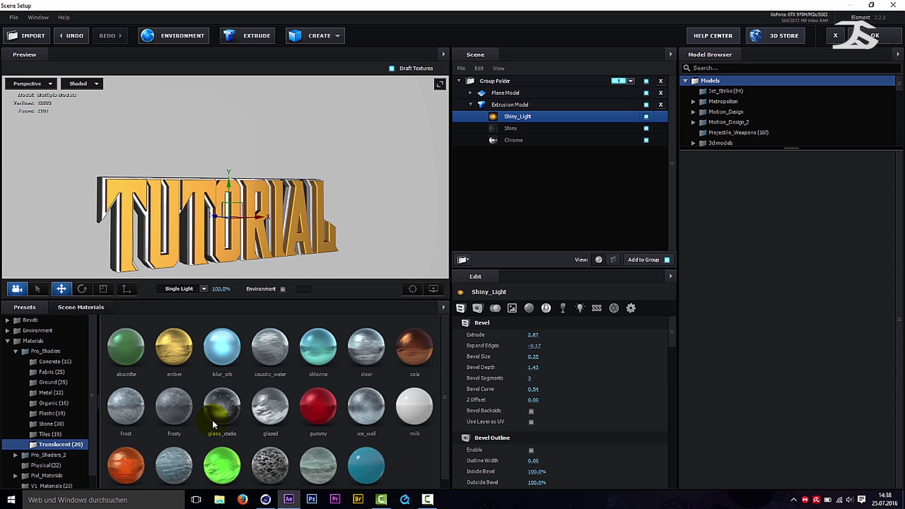
drag(412, 372, 370, 208)
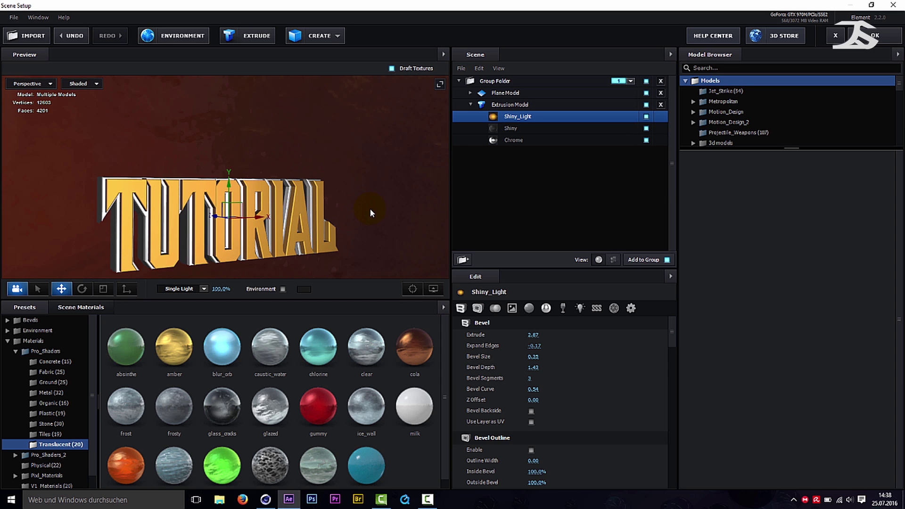
- Set the plane model's UV Repeat to 2.80 by 5.00
click(501, 92)
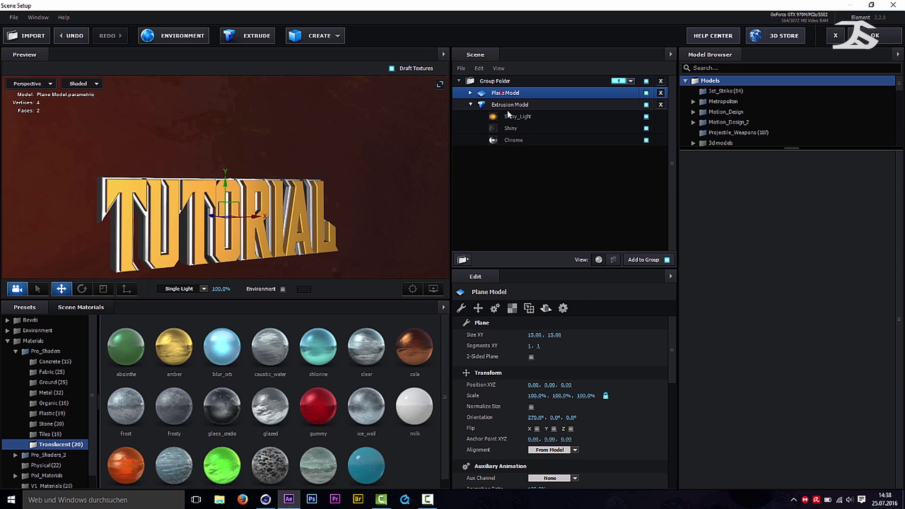
click(511, 307)
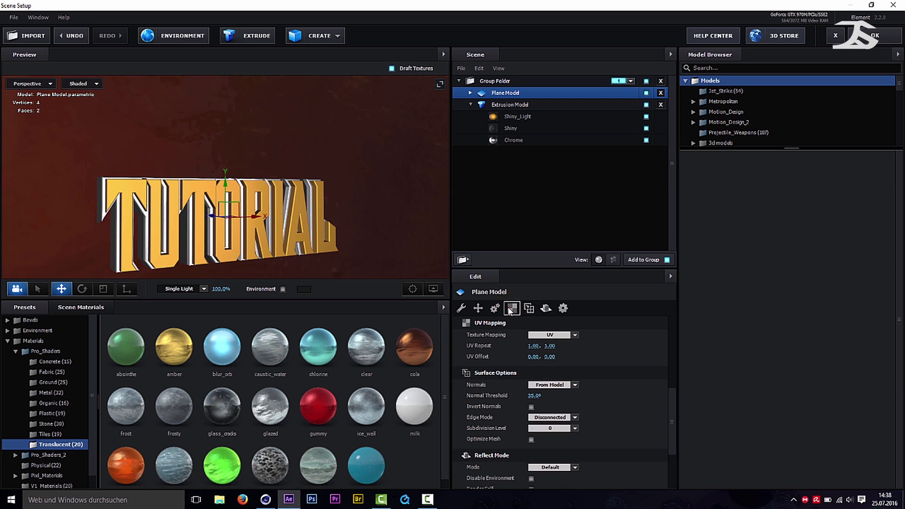
drag(534, 345, 553, 346)
scroll(351, 172, down, 2)
scroll(352, 171, down, 5)
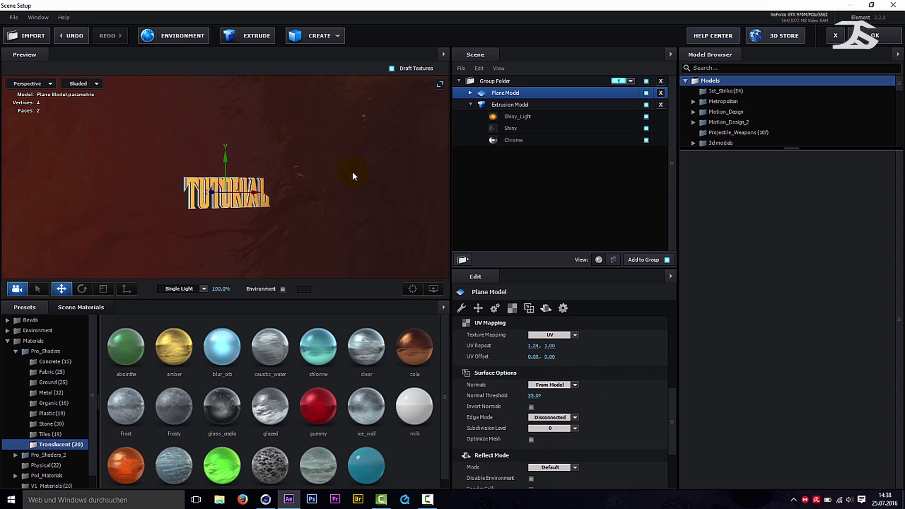
drag(329, 196, 328, 194)
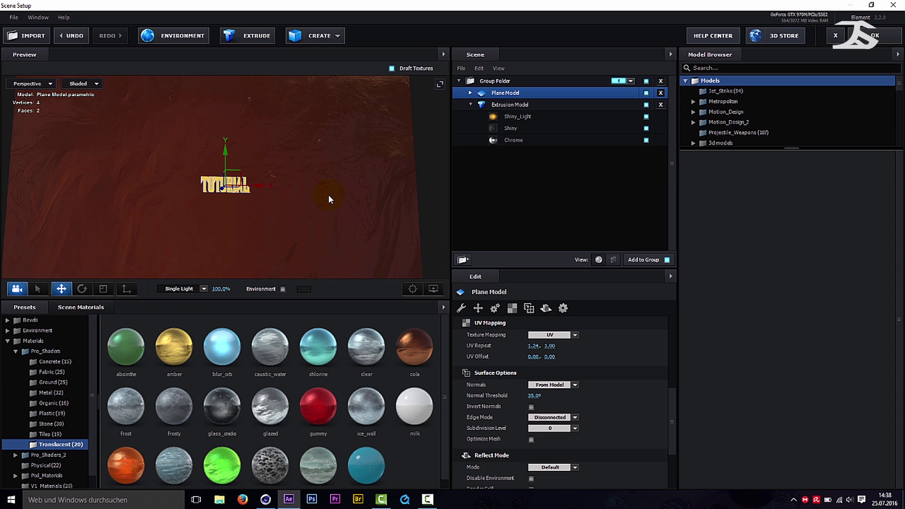
drag(533, 345, 677, 344)
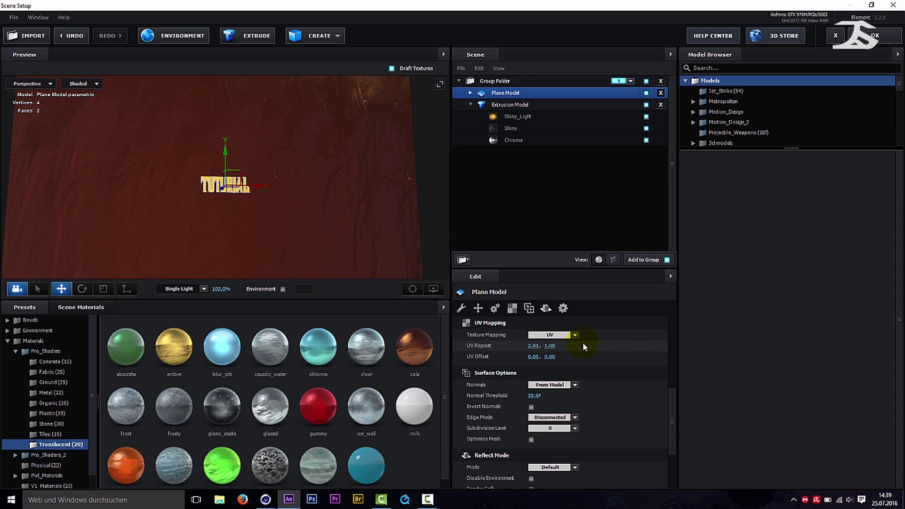
drag(550, 346, 711, 339)
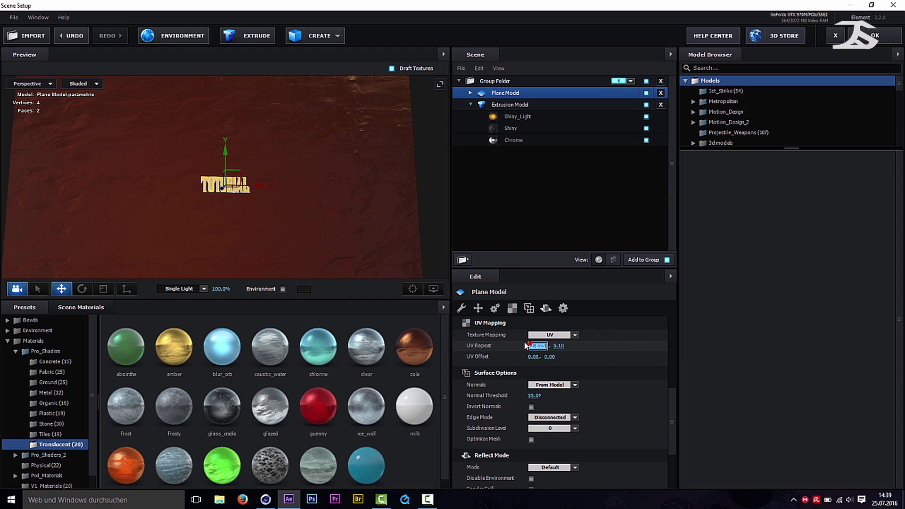
text(2,8)
key(Tab)
key(Return)
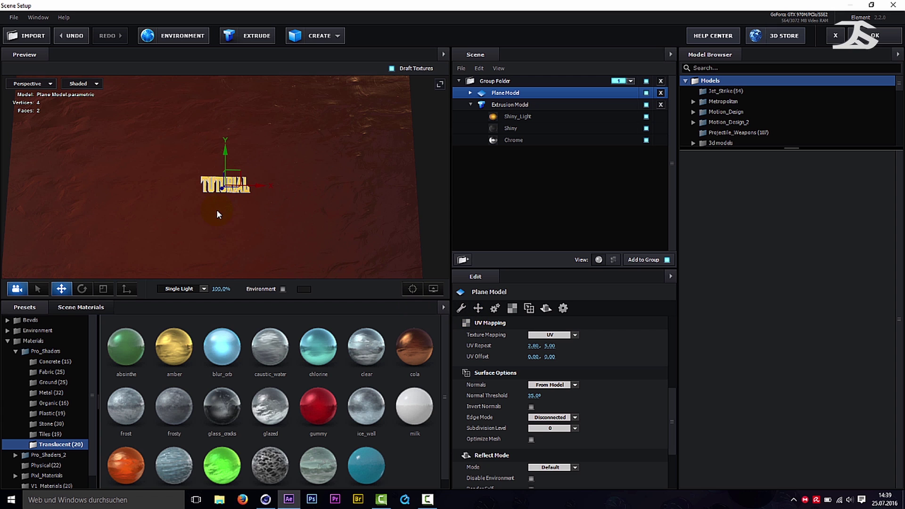
- Check the textured plane behind the text and accept the scene setup to return to the Banner composition
scroll(219, 210, up, 5)
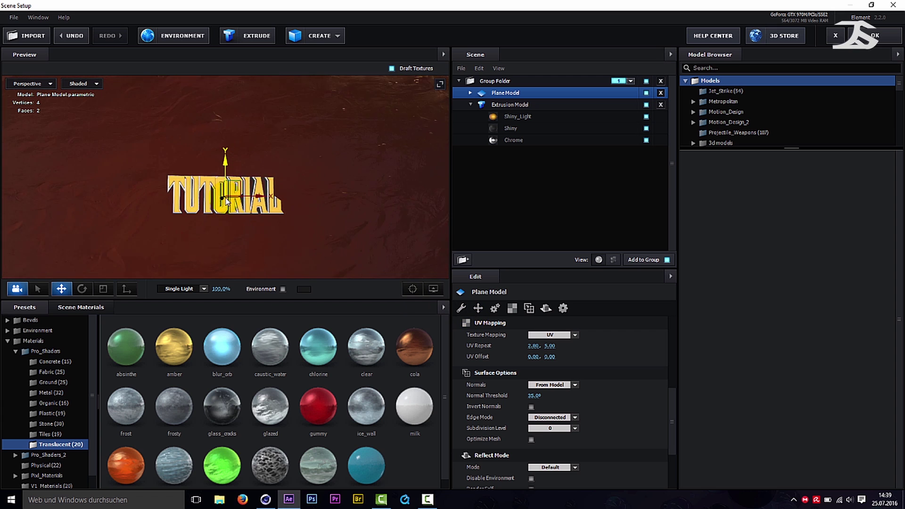
scroll(226, 201, down, 3)
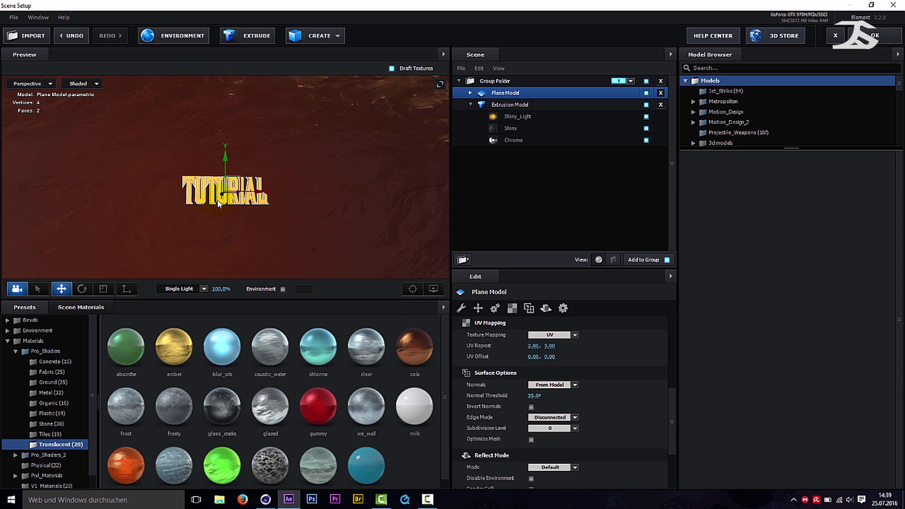
scroll(219, 203, up, 2)
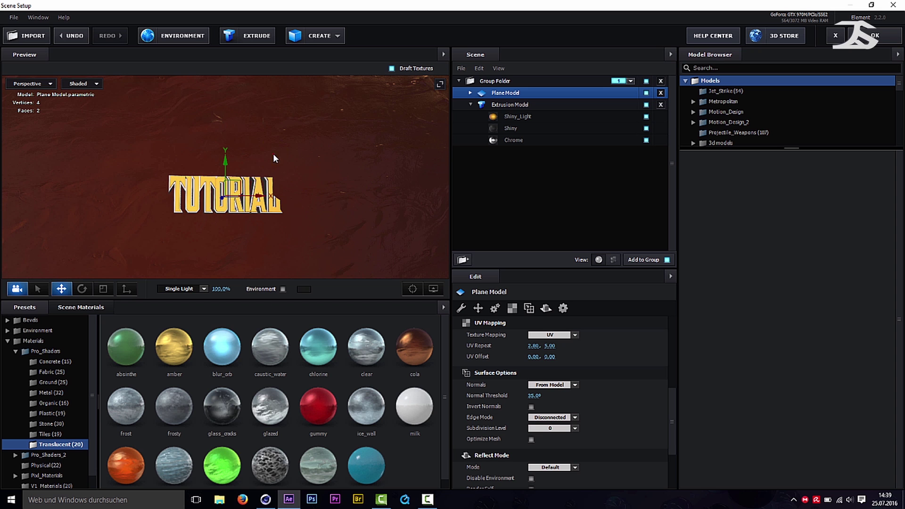
drag(273, 153, 287, 165)
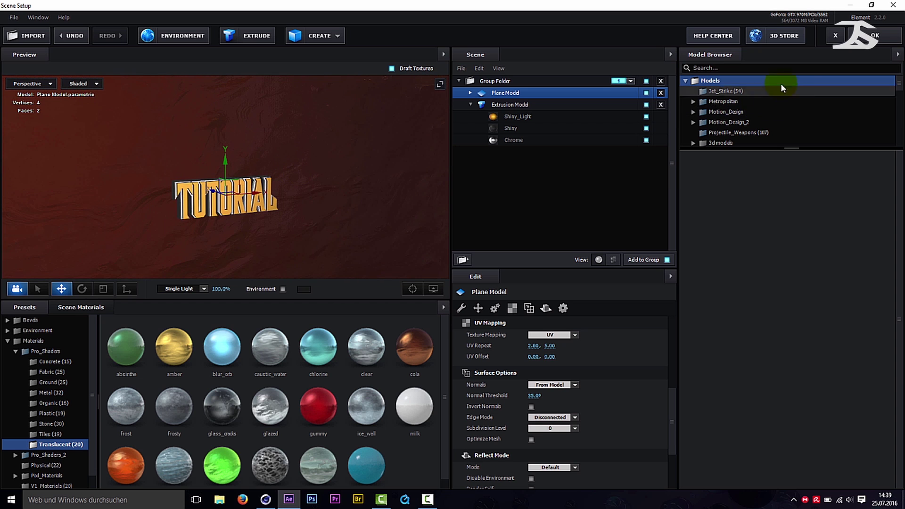
click(874, 36)
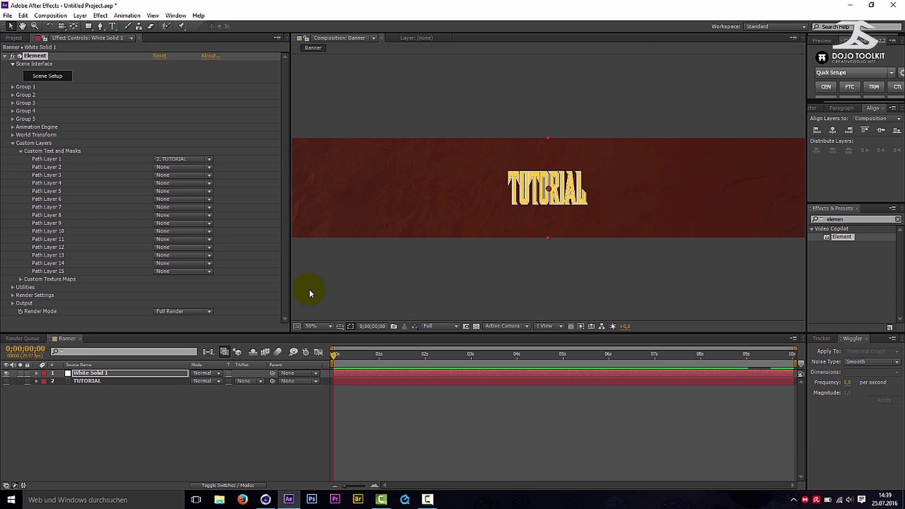
- Widen the TUTORIAL text layer by setting its horizontal scale to 196%
click(88, 382)
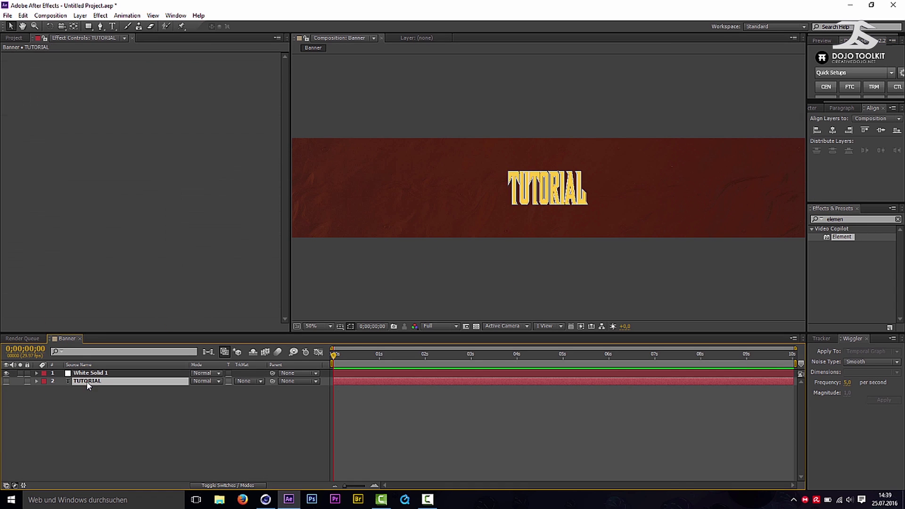
click(817, 107)
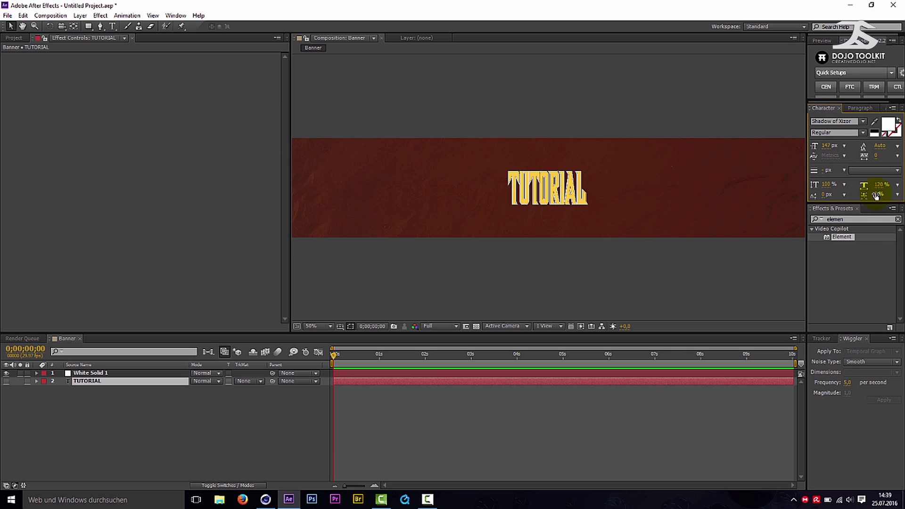
mouse_move(879, 184)
mouse_down()
mouse_move(901, 185)
mouse_move(890, 183)
mouse_up()
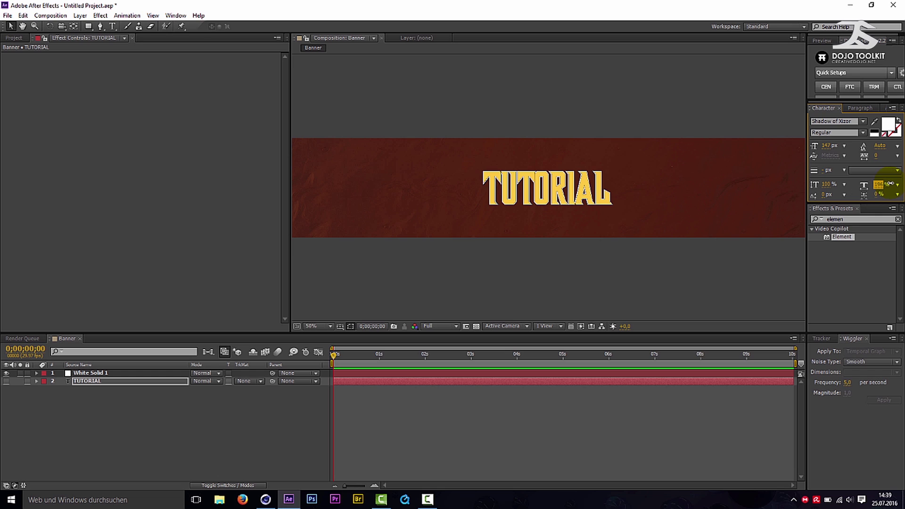
click(110, 380)
- Enable ambient occlusion in the Element render settings on White Solid 1 and set the SSAO Intensity to 25.1
click(90, 373)
click(13, 143)
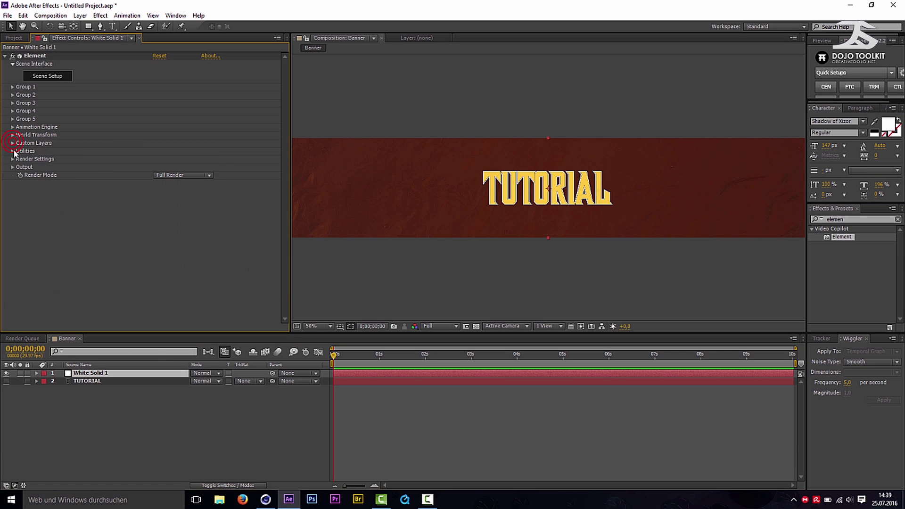
click(12, 159)
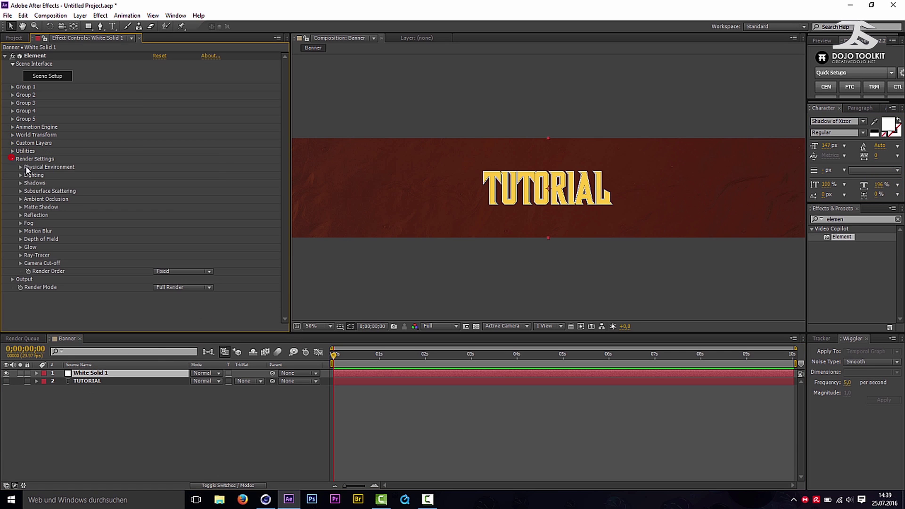
click(21, 199)
click(156, 207)
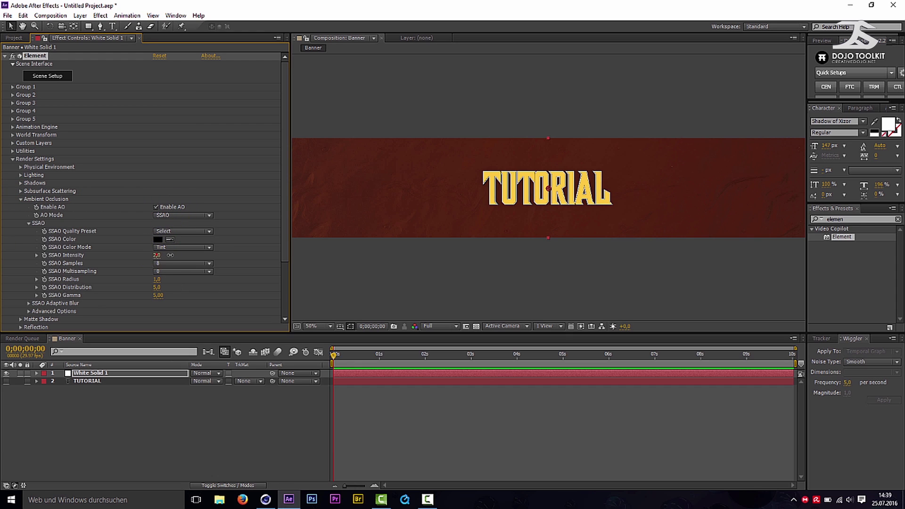
drag(170, 255, 245, 257)
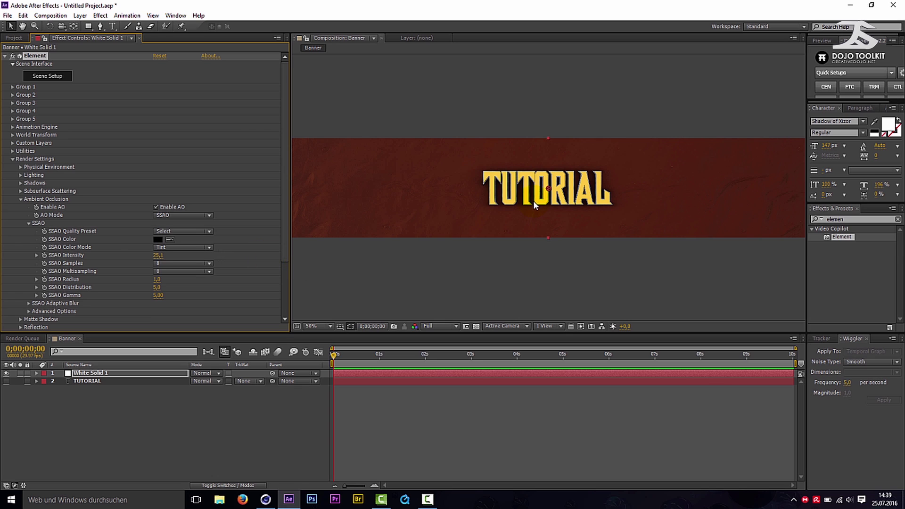
click(114, 229)
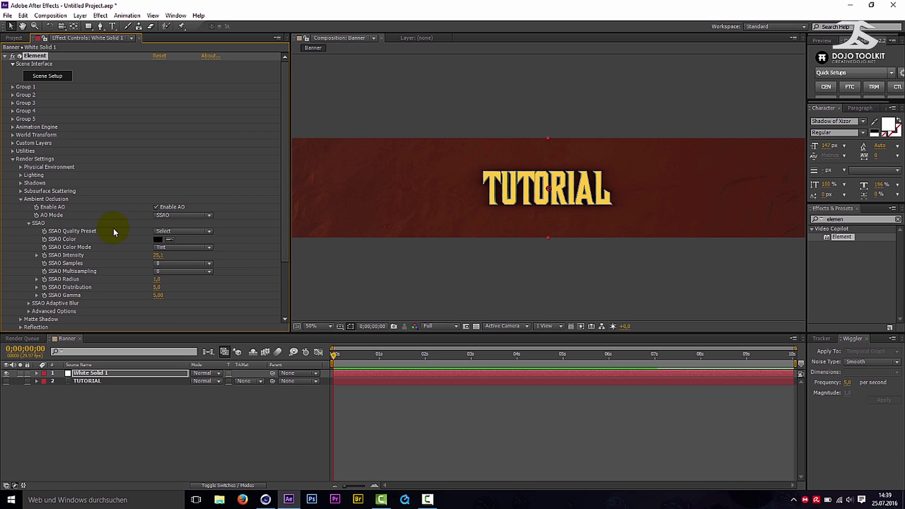
click(30, 222)
click(21, 199)
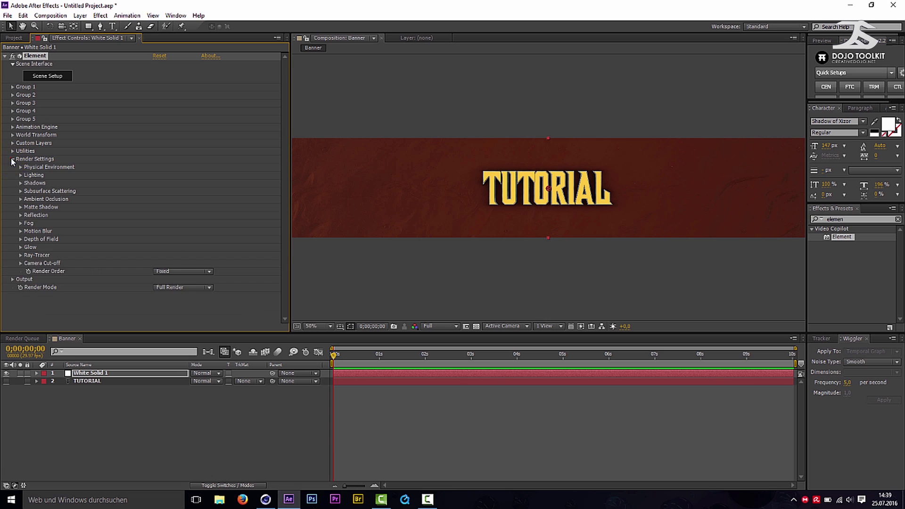
- Add a white Parallel light with 96% intensity and no falloff to the Banner composition
click(13, 159)
right_click(128, 428)
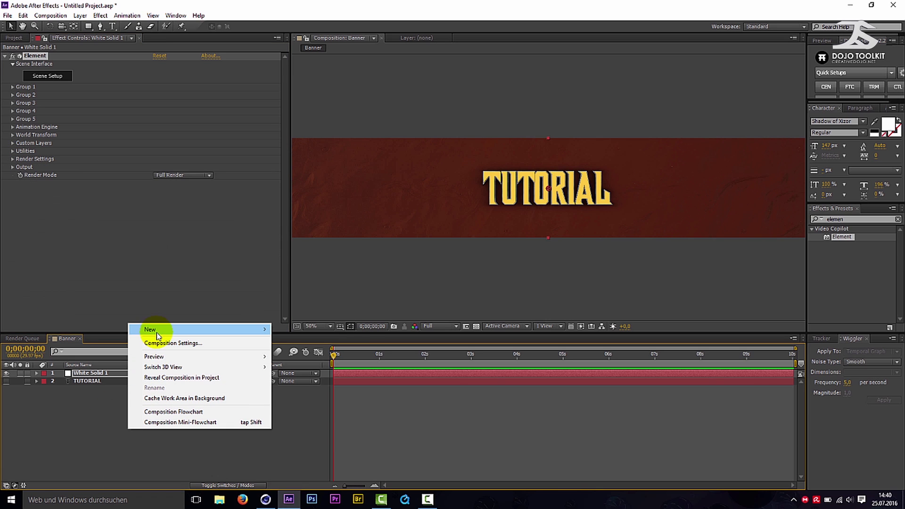
mouse_move(242, 330)
click(299, 363)
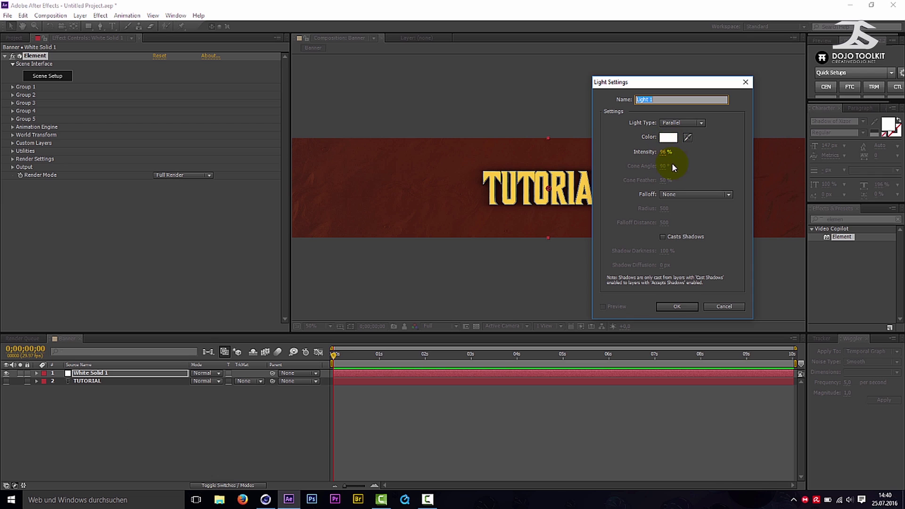
click(675, 307)
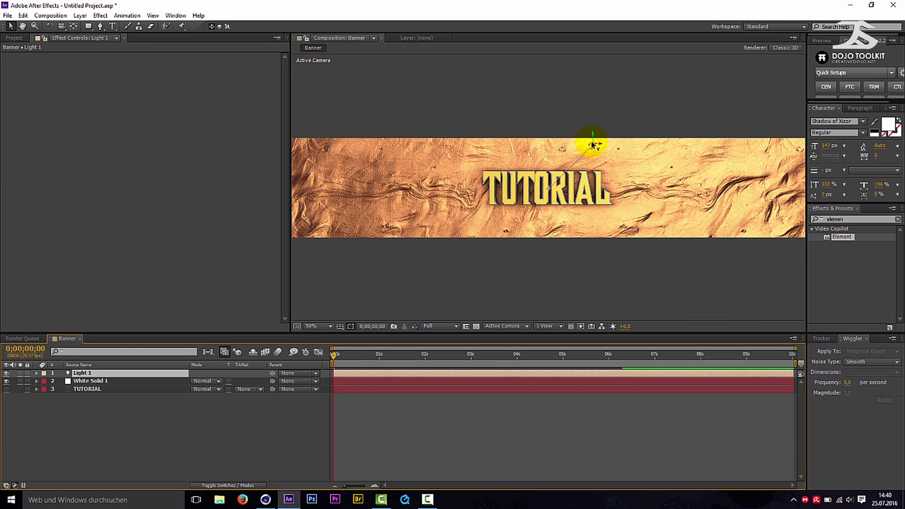
- Move the light's point of interest slightly to the left, near the first O of the TUTORIAL text
drag(550, 192, 532, 188)
click(585, 147)
click(541, 198)
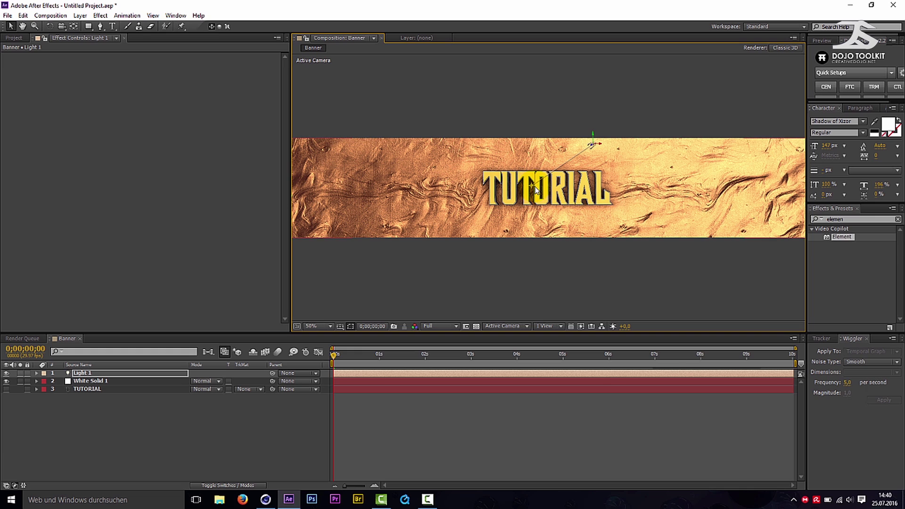
click(70, 375)
click(69, 381)
shift+click(87, 389)
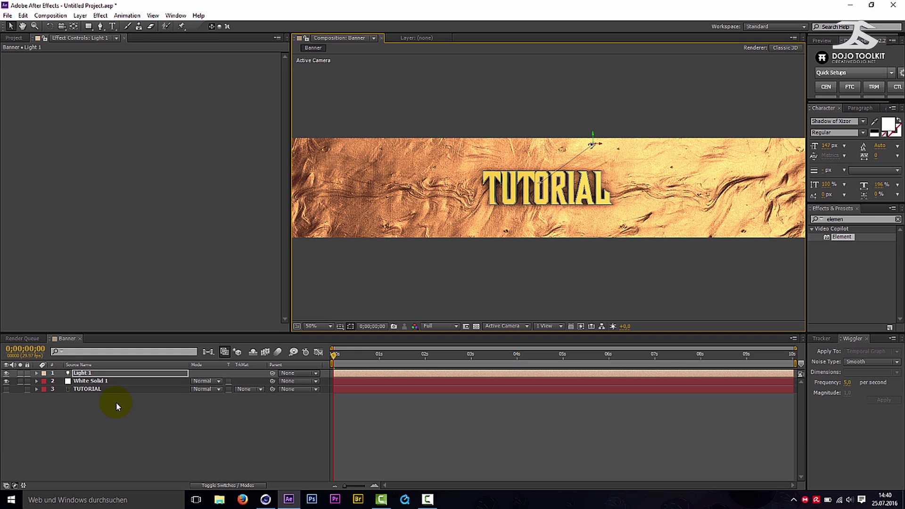
- Add a Two-Node Camera with the 35mm preset to the Banner composition
right_click(146, 416)
mouse_move(217, 326)
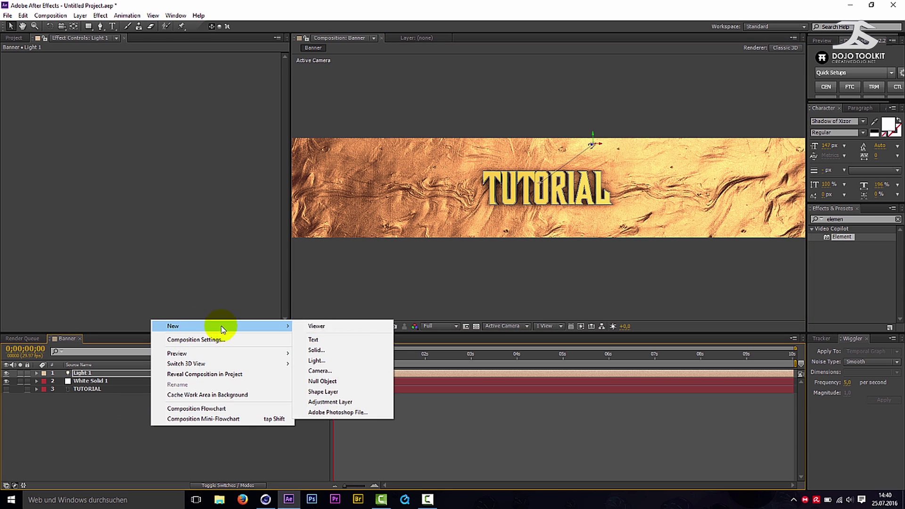
click(332, 372)
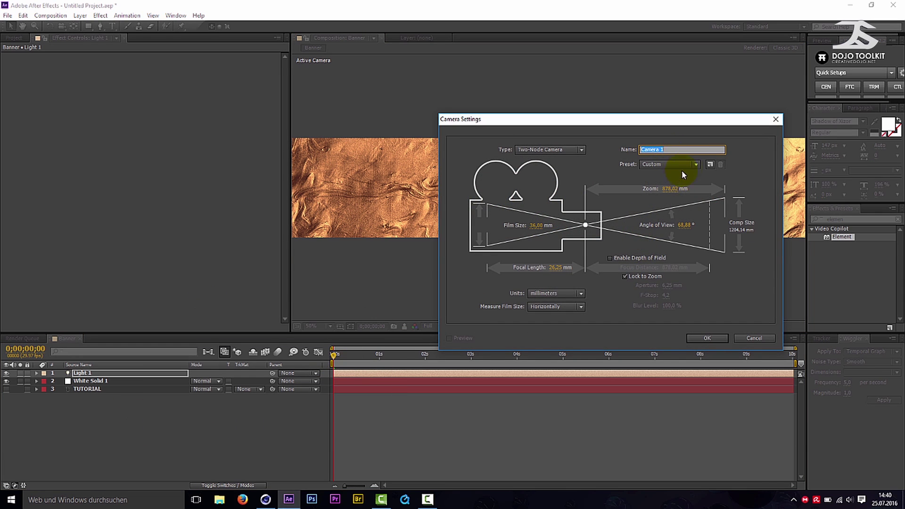
click(682, 168)
click(666, 228)
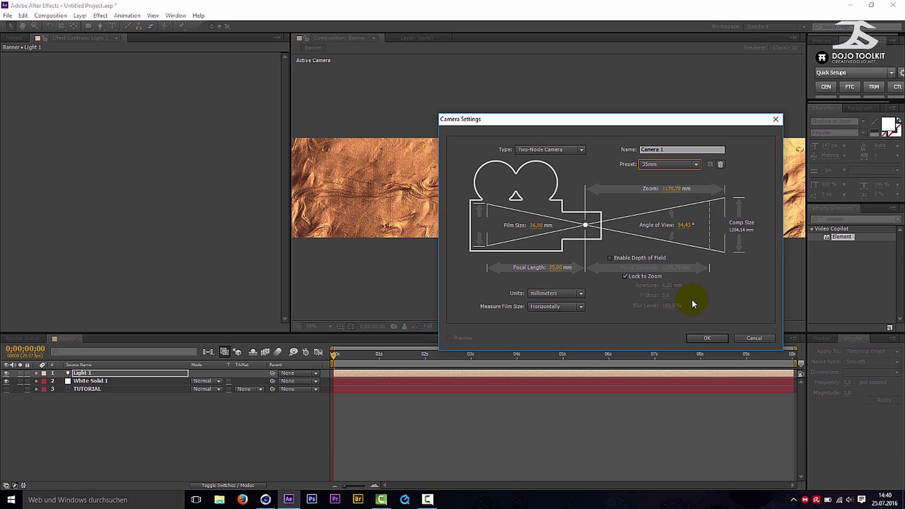
click(697, 338)
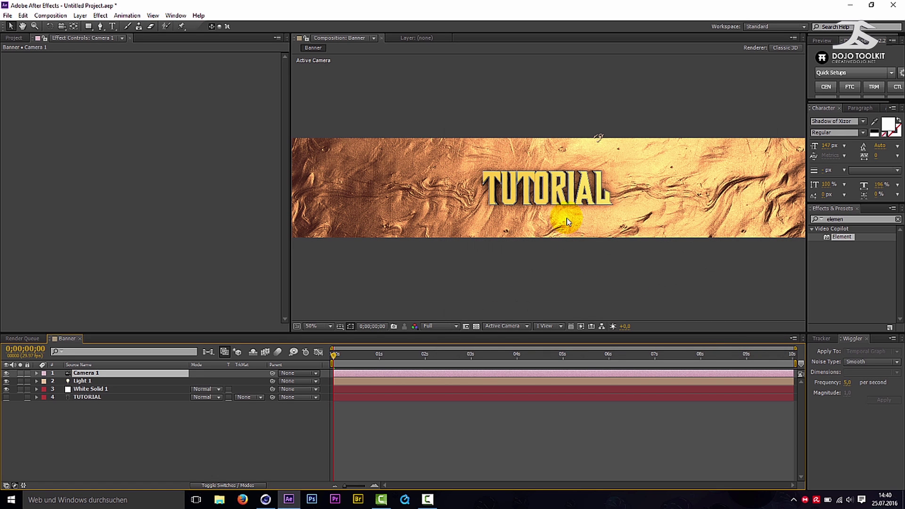
- Orbit the camera so the extruded TUTORIAL text is seen from an angle, slanting downward to the right
click(62, 26)
drag(599, 138, 693, 57)
drag(540, 190, 567, 128)
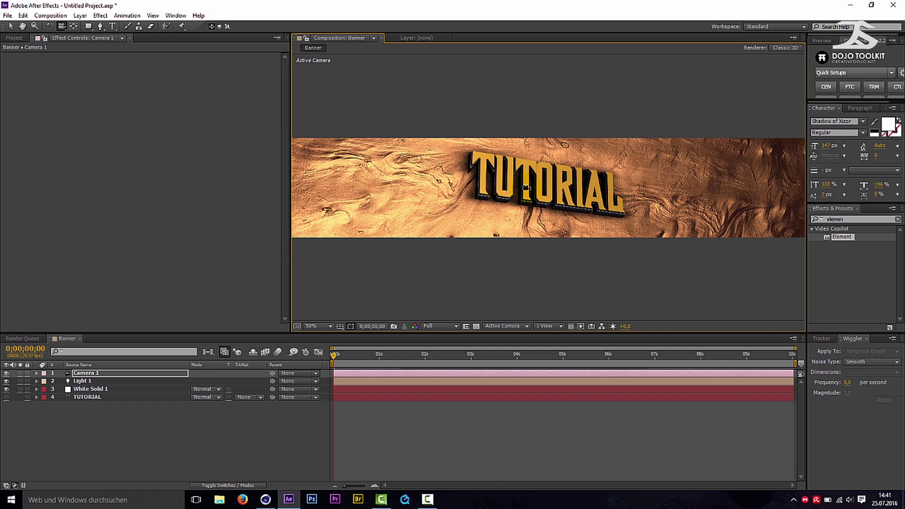
- Add an adjustment layer above the camera in the Banner composition
right_click(170, 420)
mouse_move(202, 325)
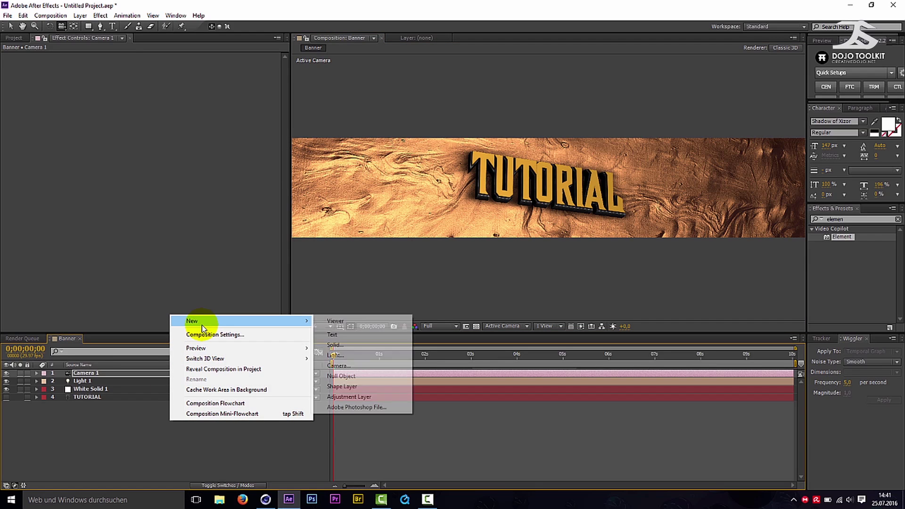
click(347, 398)
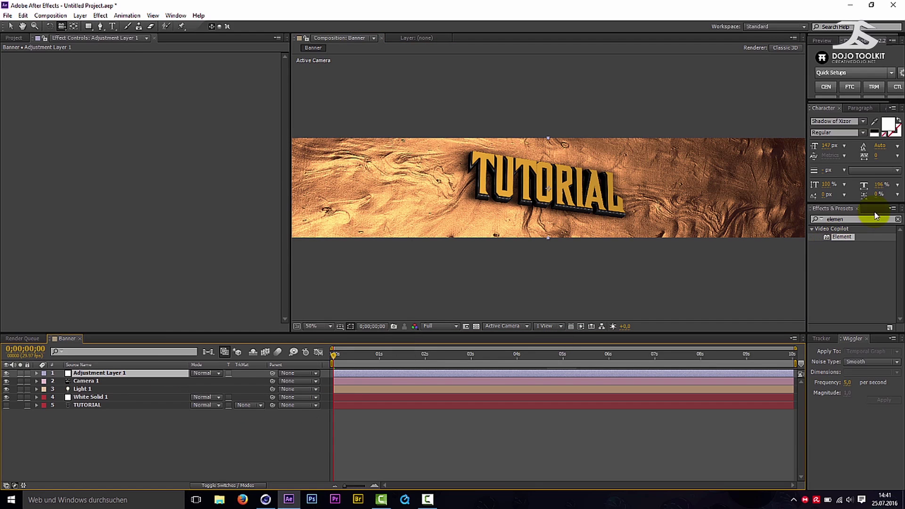
- Find the Magic Bullet Looks effect, apply it to the adjustment layer and open its look editor
drag(844, 220, 773, 223)
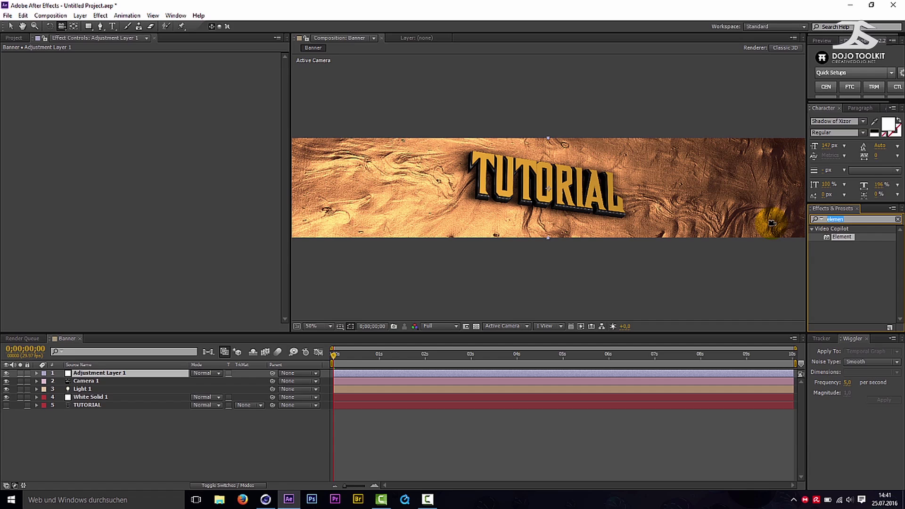
text(looks)
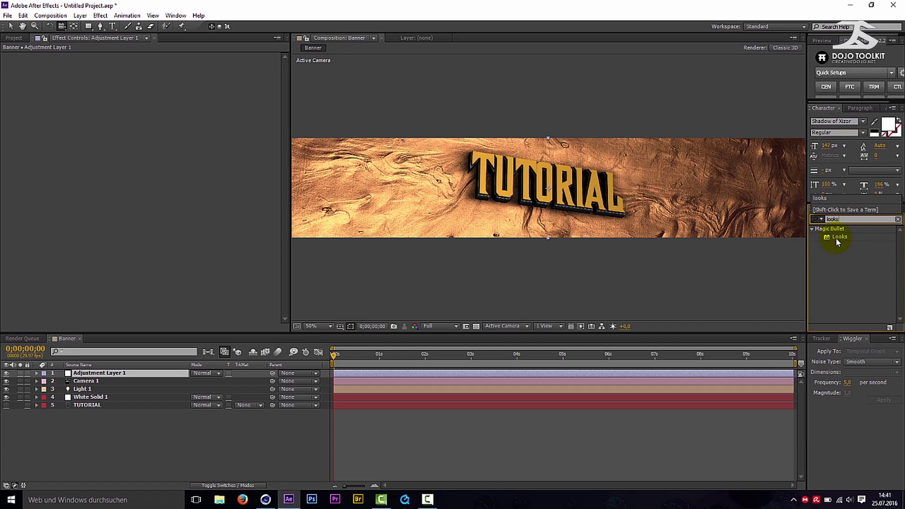
drag(837, 241, 163, 244)
click(33, 81)
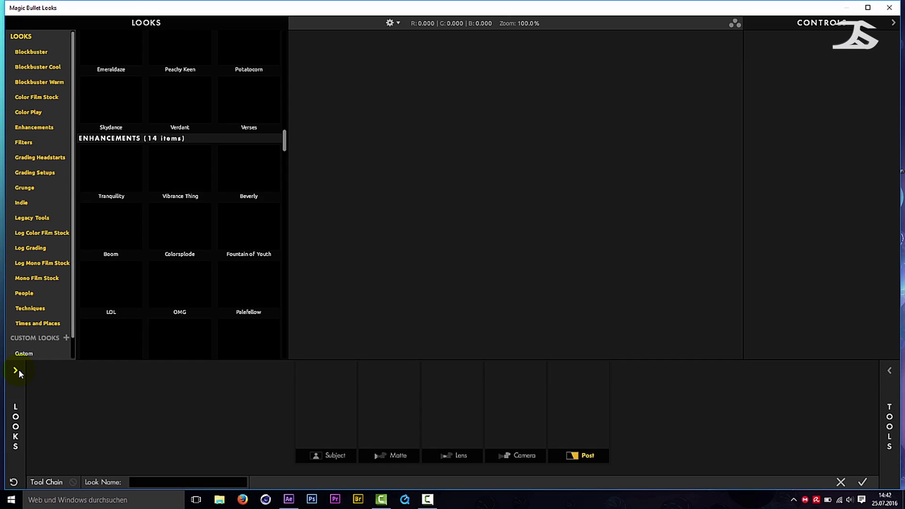
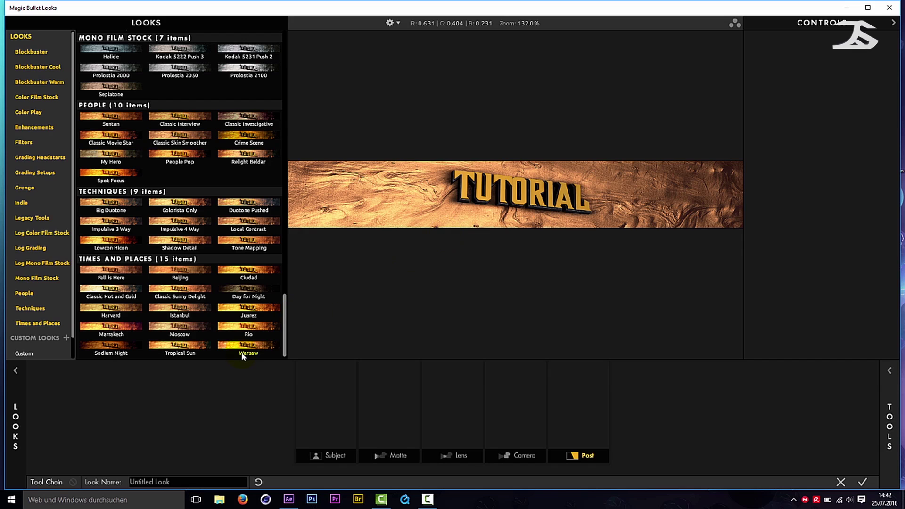
- Try Times and Places looks on the banner, including Warsaw, Moscow, Marrakech, Sodium Night, Tropical Sun, Harvard and Fall is Here
click(241, 349)
click(180, 330)
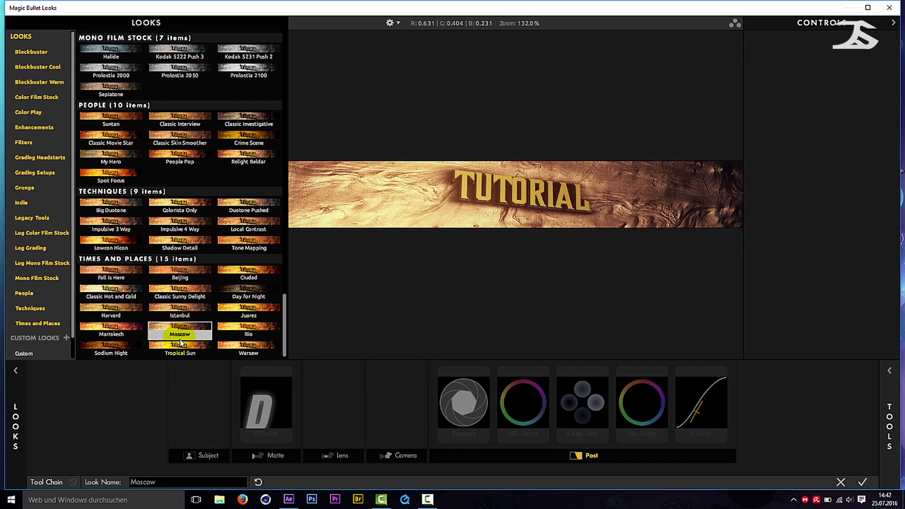
click(137, 332)
click(118, 350)
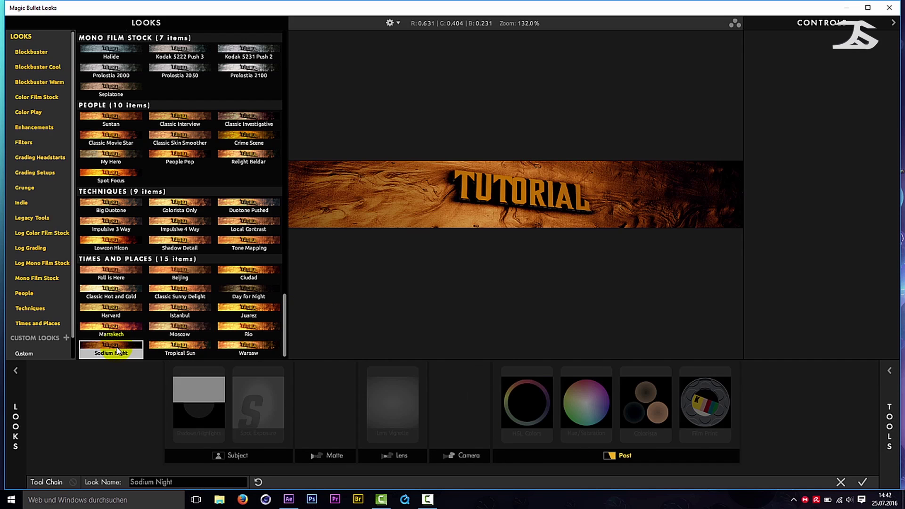
click(172, 351)
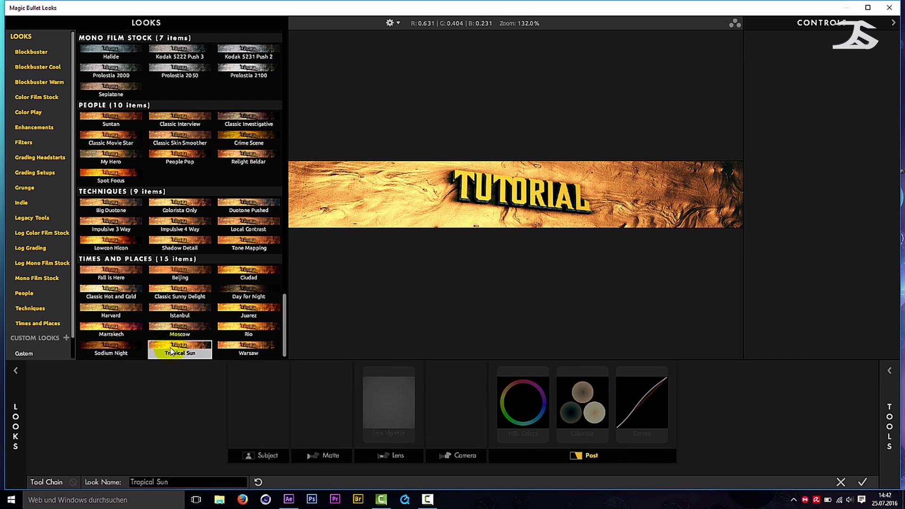
click(124, 333)
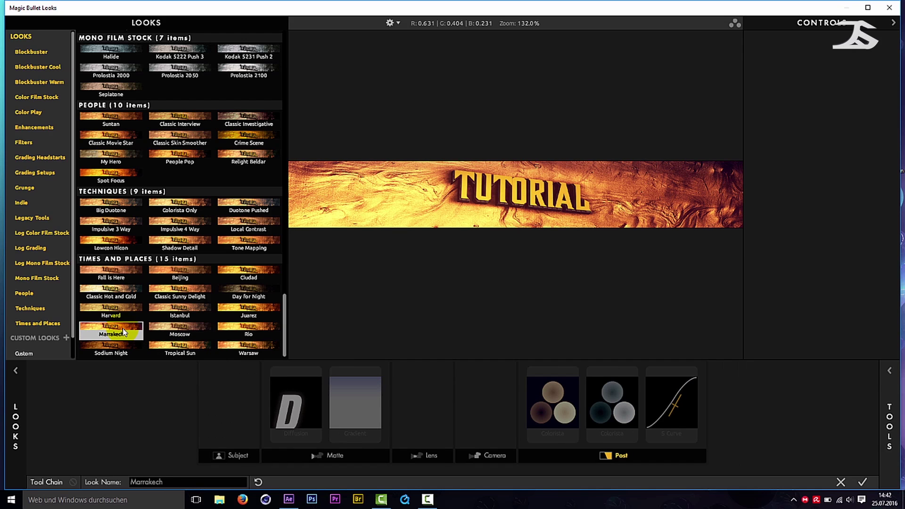
click(166, 326)
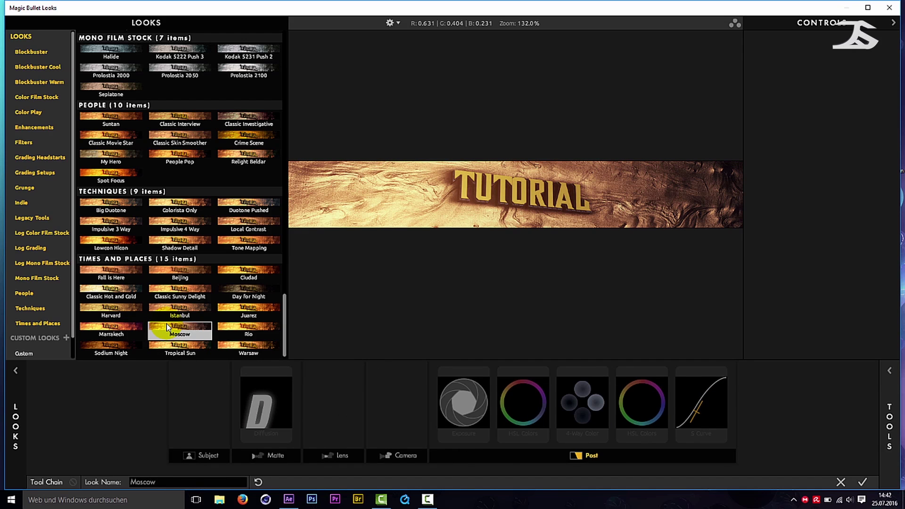
click(119, 312)
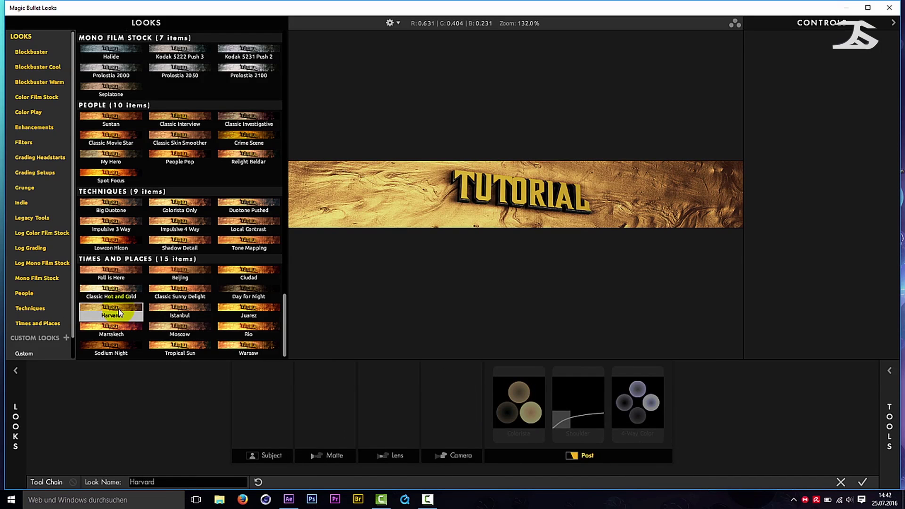
click(117, 278)
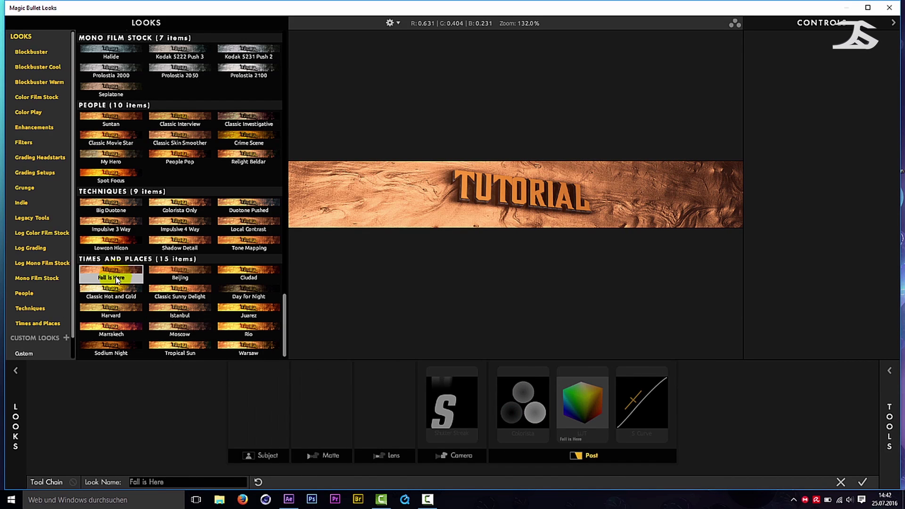
- Try Techniques looks on the banner, including Shadow Detail, Lowcon Hicon, Impulsive 3 Way, Big Duotone, Colorista Only, Duotone Pushed and Local Contrast
click(174, 246)
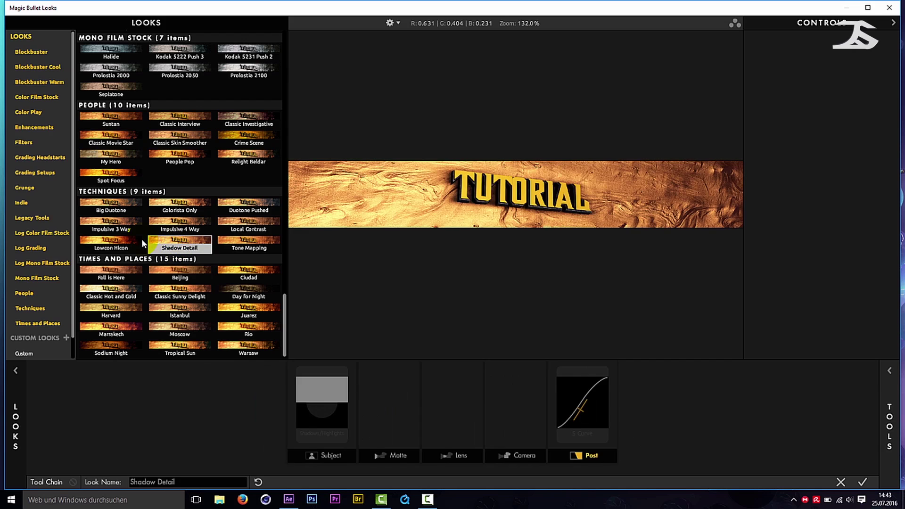
click(137, 241)
click(122, 221)
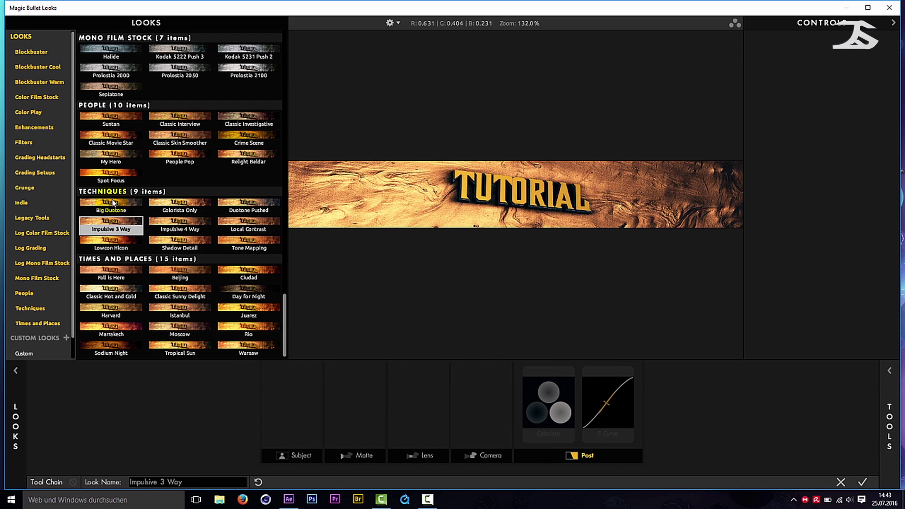
click(112, 202)
click(193, 203)
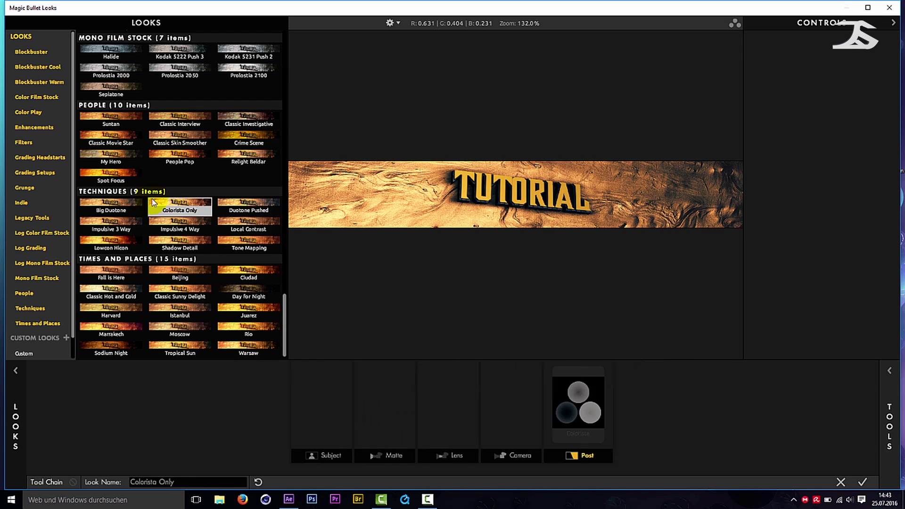
click(230, 205)
click(244, 224)
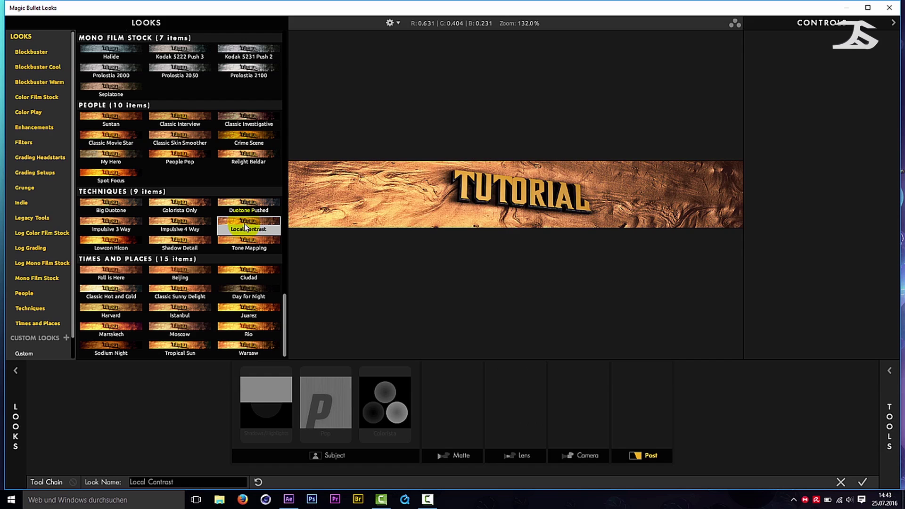
- Try the Classic Skin Smoother, Crime Scene and My Hero looks from the People category
click(163, 138)
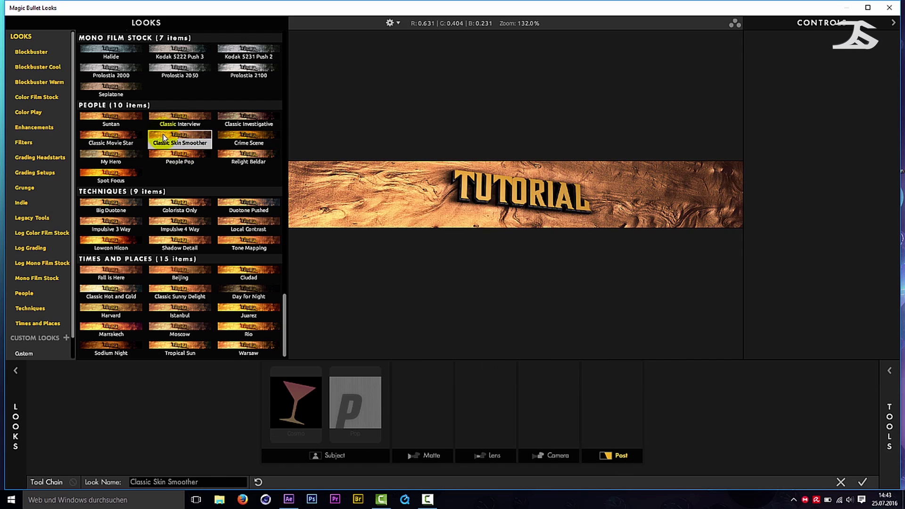
click(223, 138)
click(113, 153)
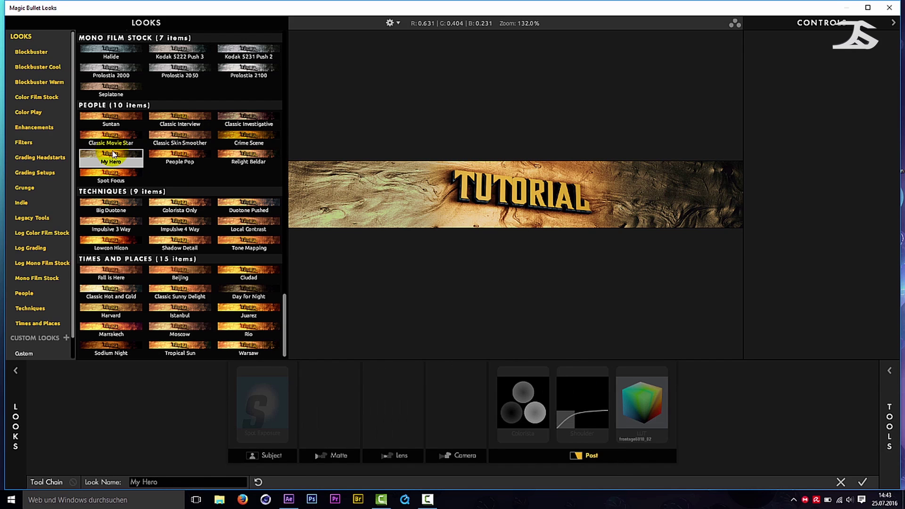
- Try the Ranged Saturation Tool, 4 Way Grade Headstart and Boom looks on the banner
scroll(113, 154, up, 2)
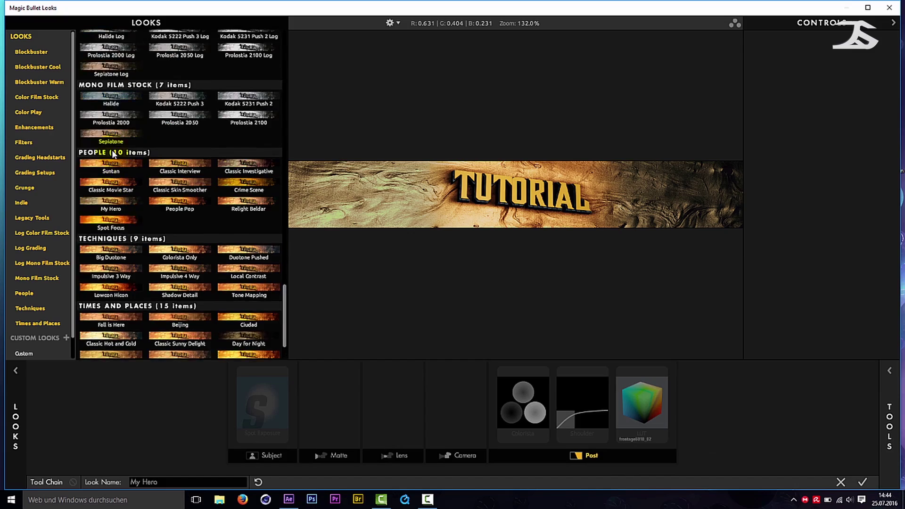
click(113, 154)
scroll(113, 154, up, 3)
scroll(113, 153, up, 10)
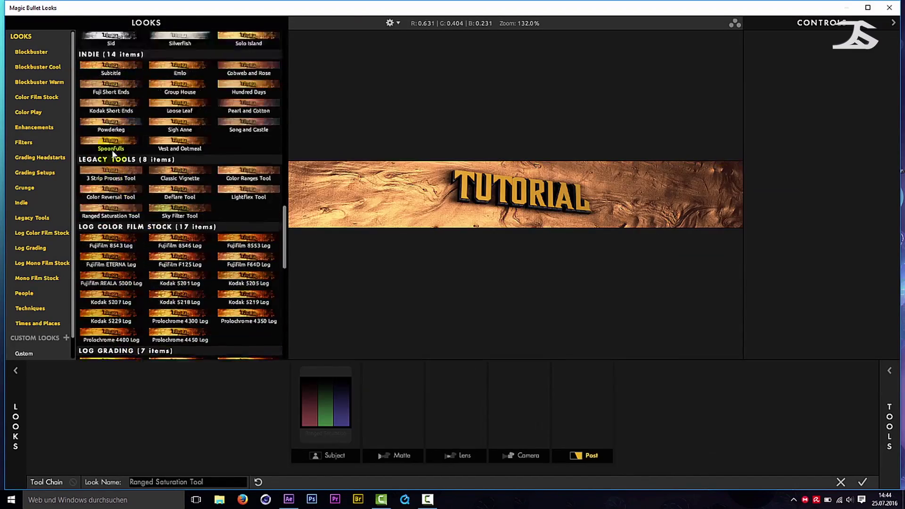
scroll(113, 154, up, 5)
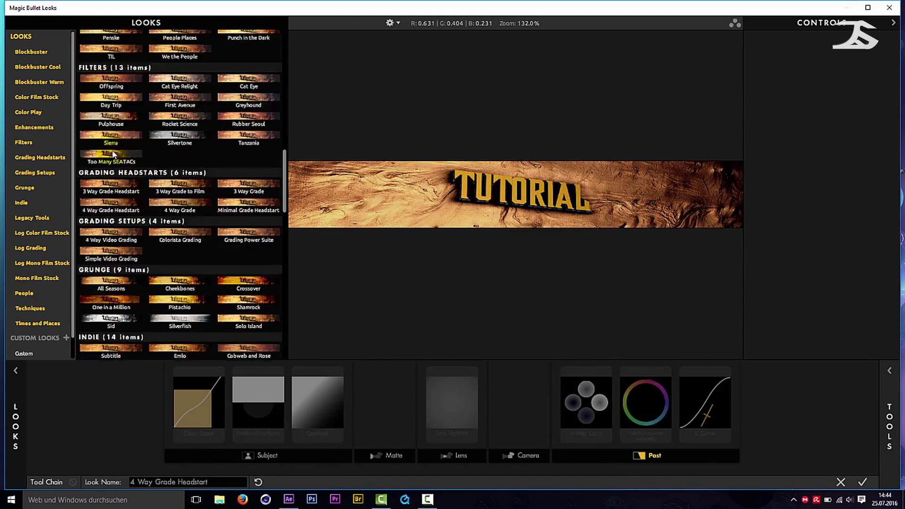
scroll(113, 154, up, 3)
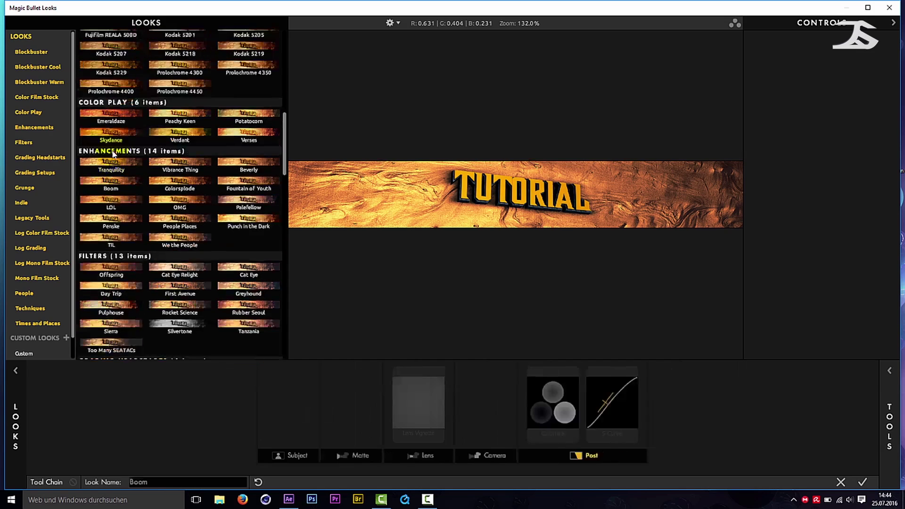
- Try the Cat Eye Relight, Colorsplode and Historia looks on the banner
click(111, 145)
click(181, 279)
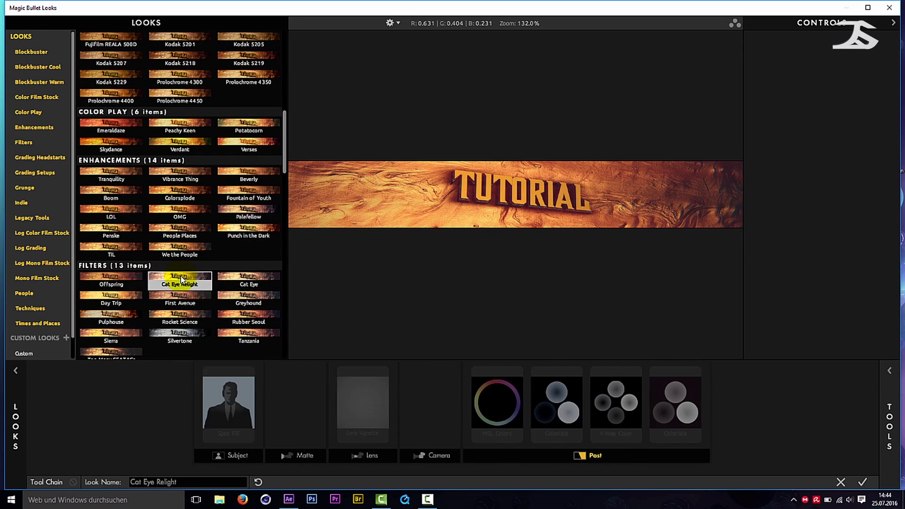
scroll(185, 212, up, 7)
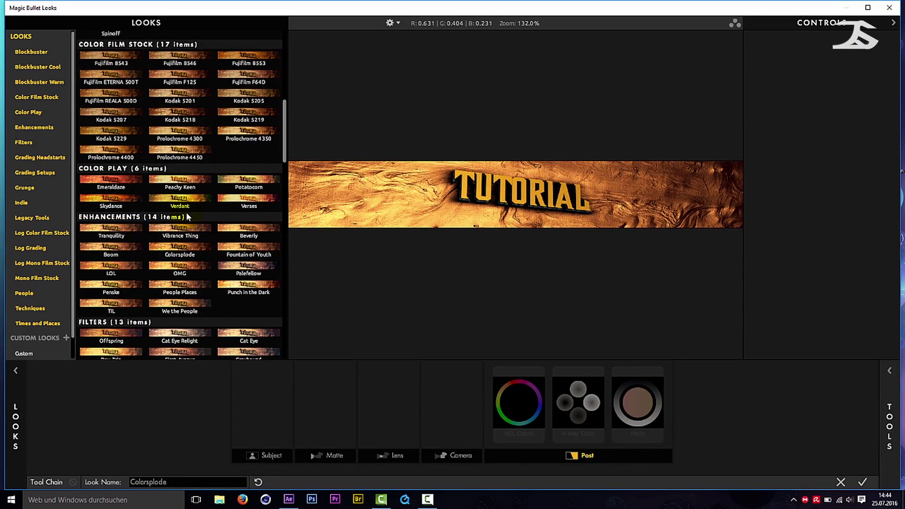
click(187, 218)
scroll(186, 215, up, 3)
click(185, 213)
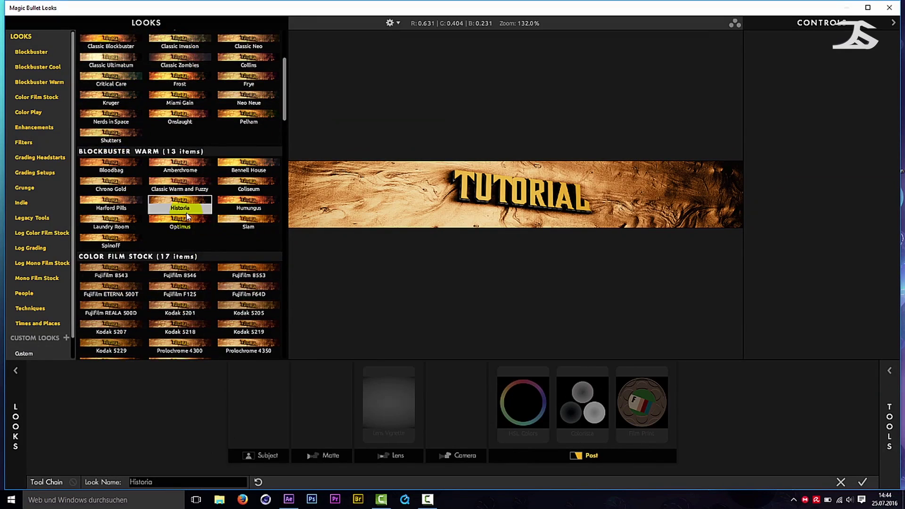
- Try the Miami Gain look and apply the Classic Zombies look from Blockbuster Cool to the adjustment layer
scroll(185, 214, up, 4)
click(185, 216)
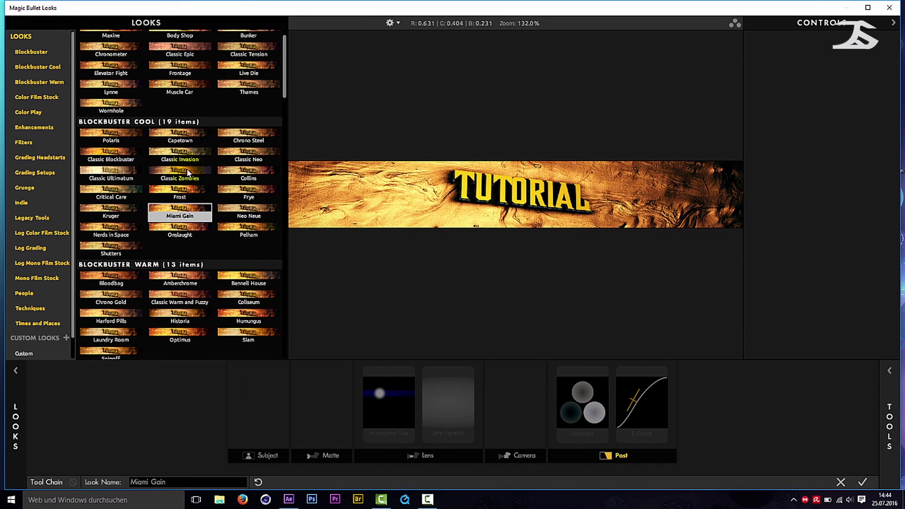
click(183, 173)
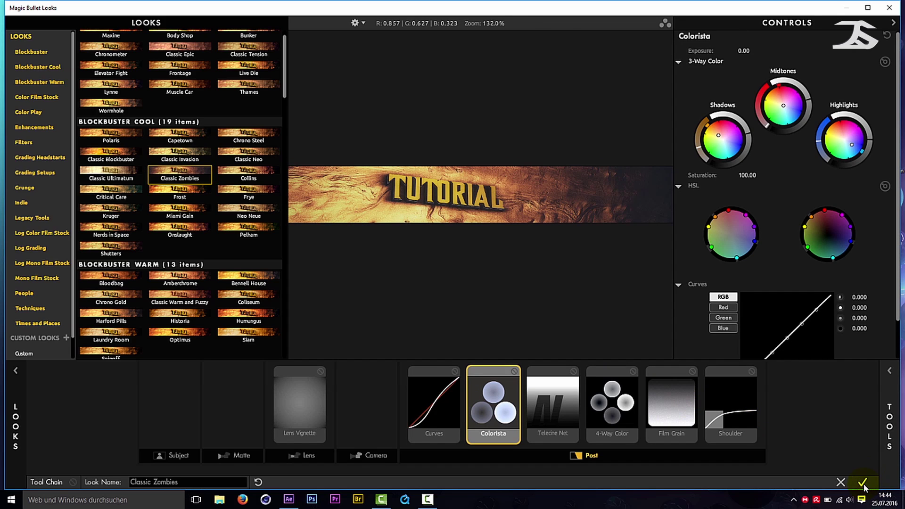
click(863, 483)
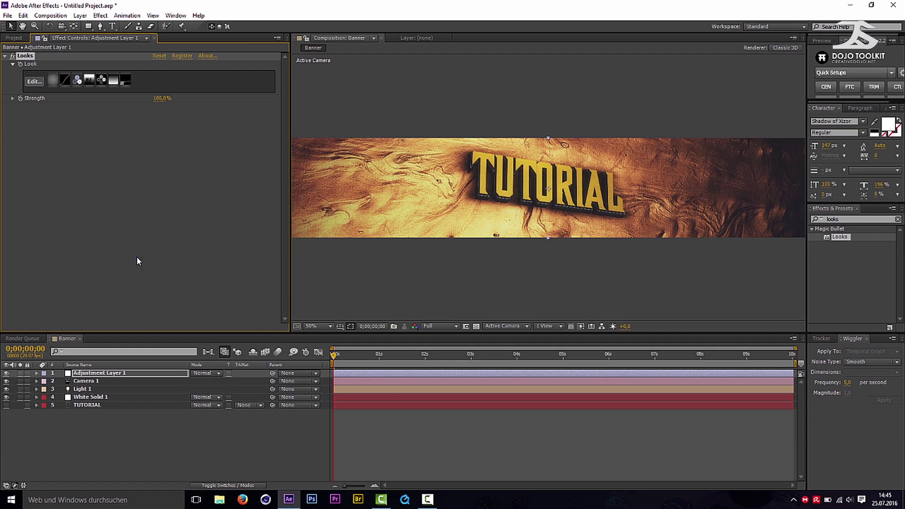
- Add Hue/Saturation to the adjustment layer and shift its master hue to +76°
right_click(137, 260)
click(18, 187)
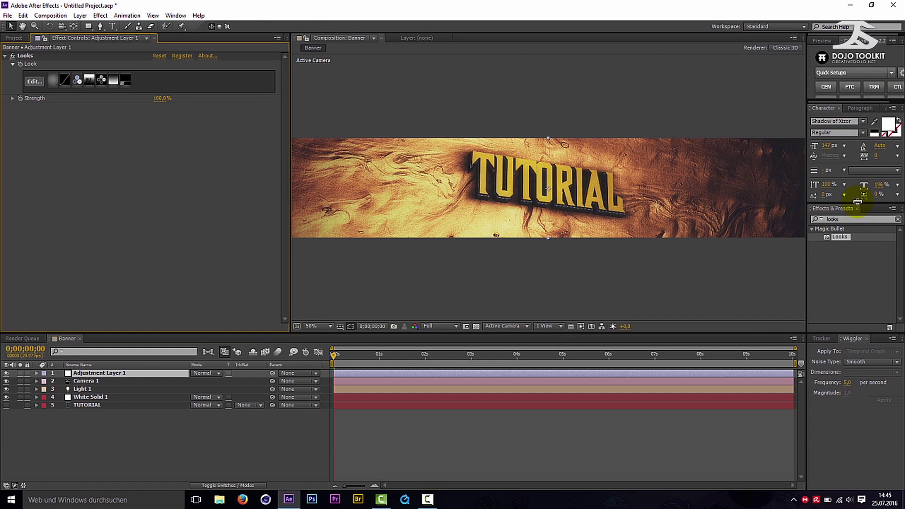
double_click(853, 219)
text(hue)
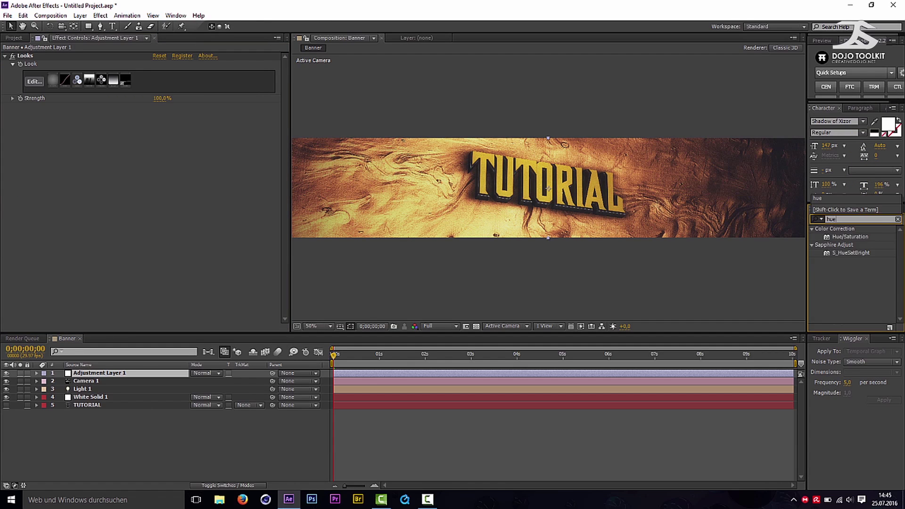
drag(840, 239, 185, 192)
drag(171, 152, 203, 153)
- Add Brightness & Contrast to the adjustment layer with brightness 25 and contrast 17
double_click(838, 219)
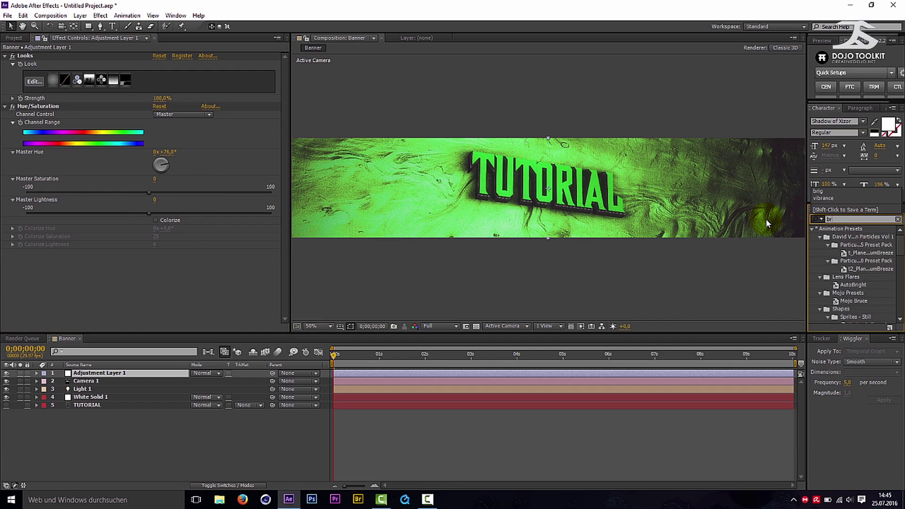
text(brig)
drag(839, 259, 146, 265)
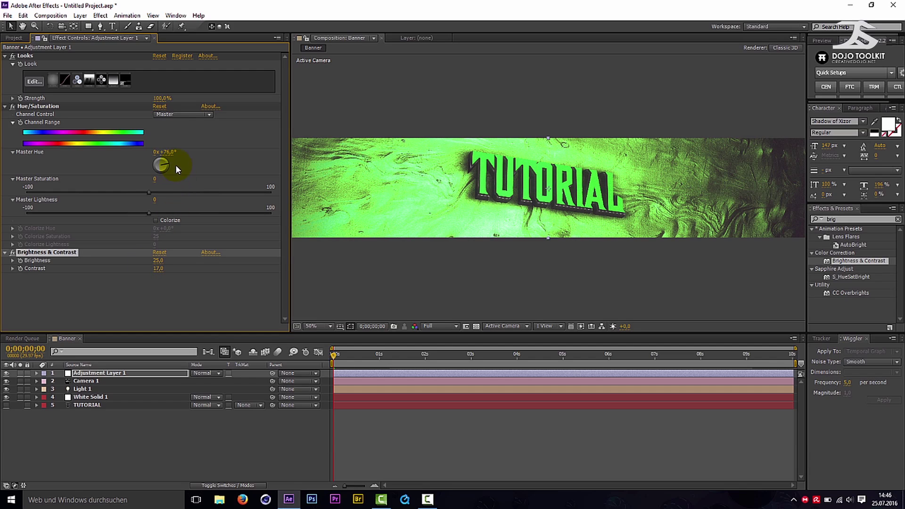
- Shift the adjustment layer's master hue to +96° and check the text's detail up close
drag(162, 152, 156, 152)
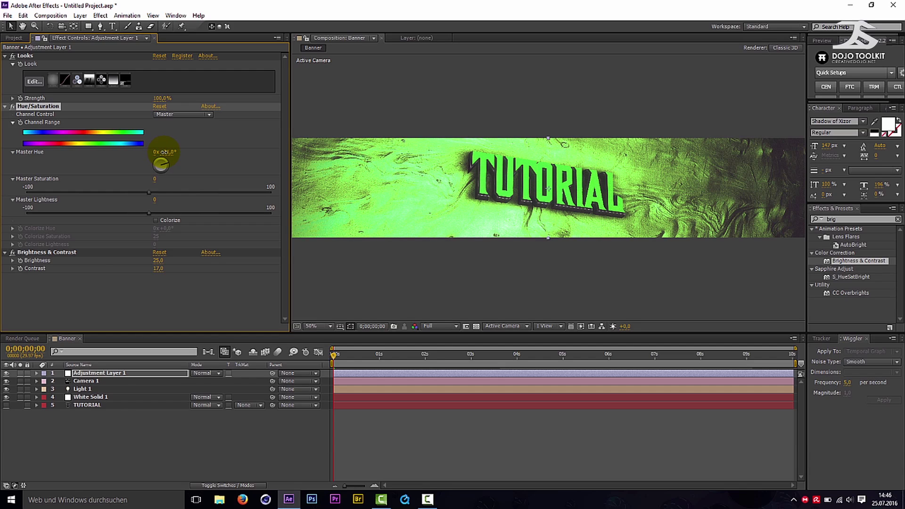
drag(166, 151, 175, 151)
scroll(563, 200, up, 3)
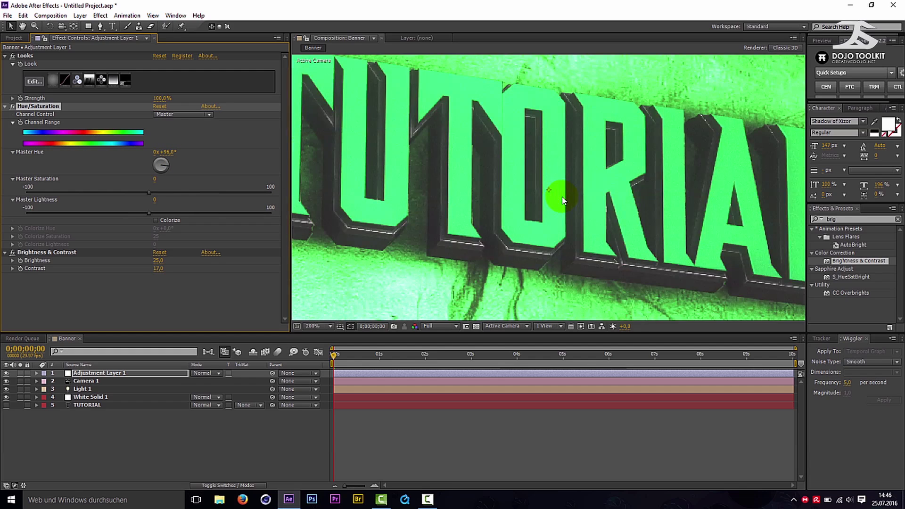
scroll(563, 201, down, 2)
scroll(563, 201, down, 4)
scroll(565, 211, up, 2)
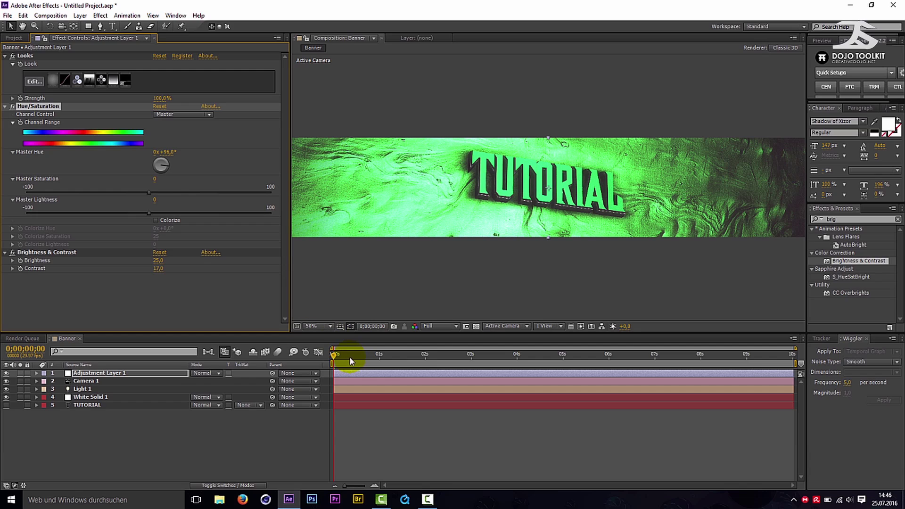
- Orbit the camera around the banner so the TUTORIAL text slants upward towards its right end
key(c)
drag(470, 219, 495, 51)
click(360, 252)
- Reduce the intensity of the parallel light in its light settings
double_click(593, 166)
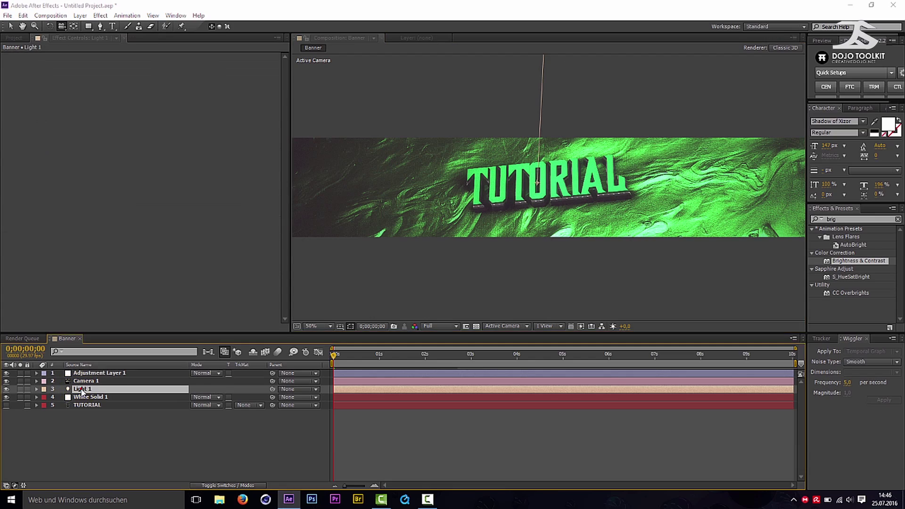
drag(663, 152, 650, 153)
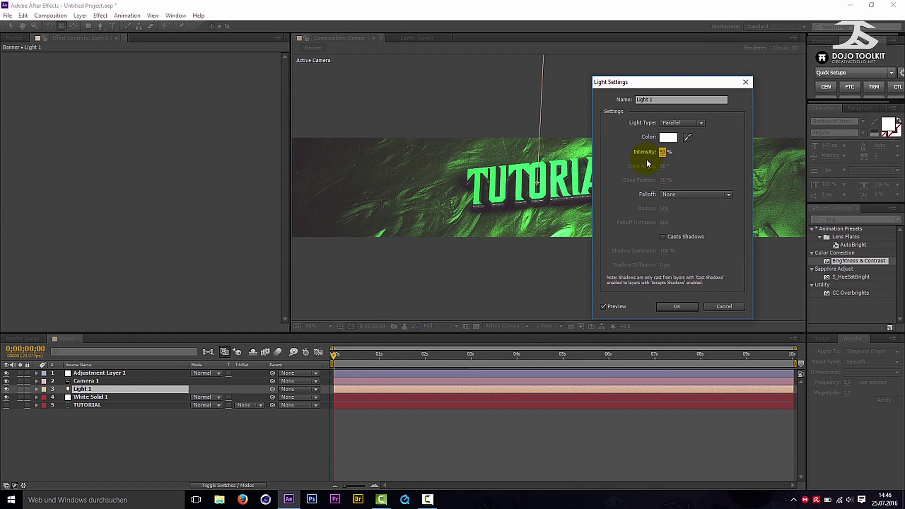
click(676, 306)
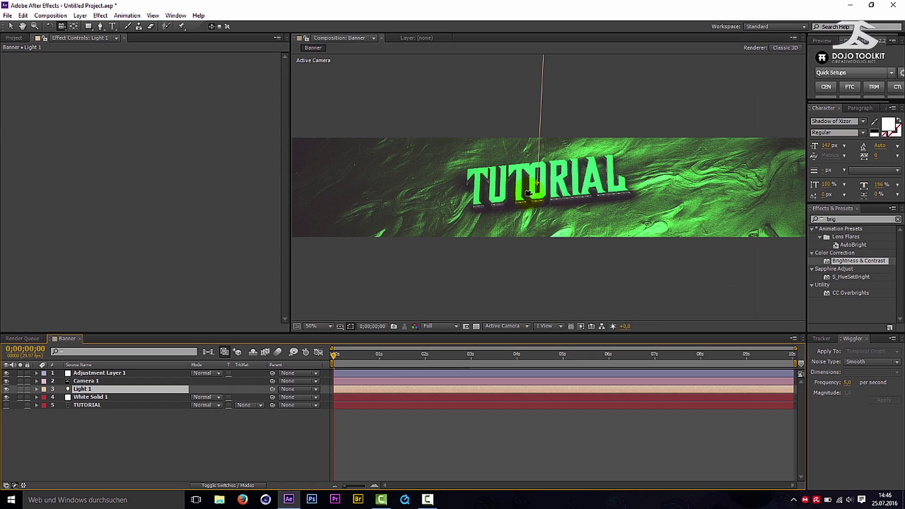
- Set the adjustment layer's brightness to 33 and contrast to 29, and inspect the banner text up close
click(94, 373)
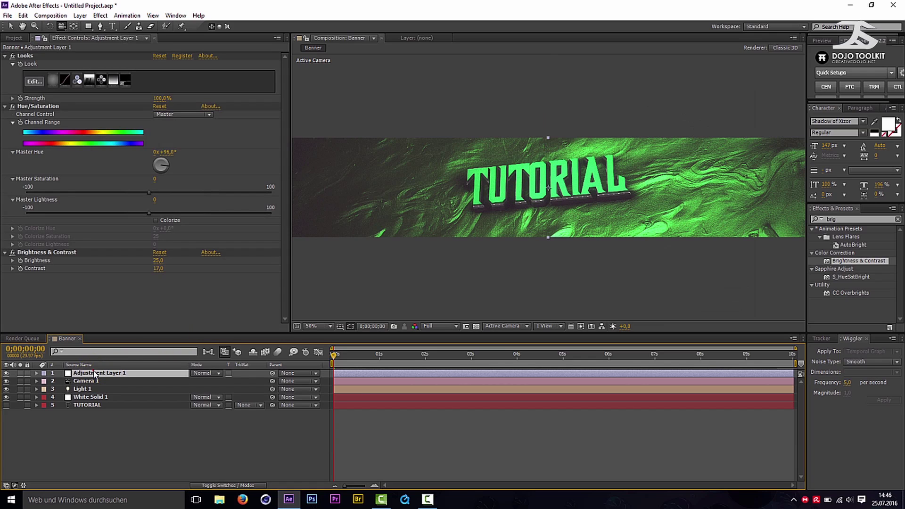
key(v)
drag(161, 268, 162, 260)
click(162, 268)
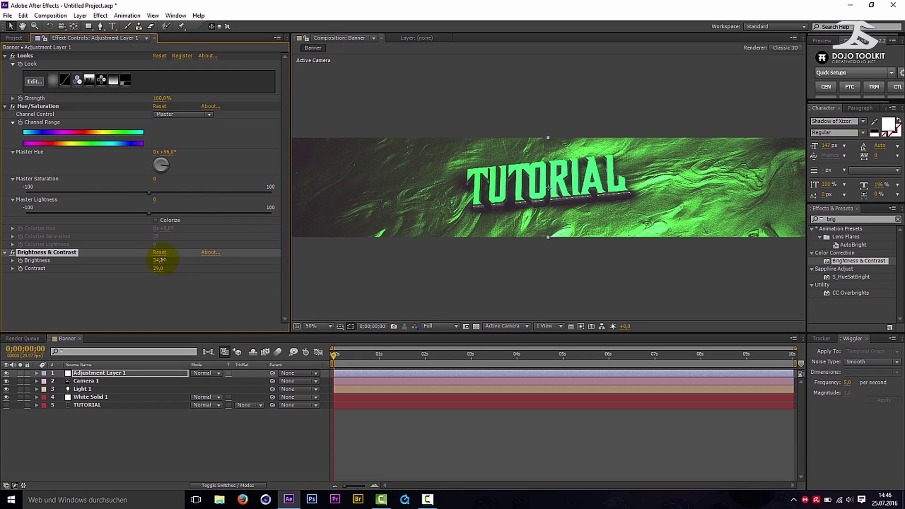
scroll(569, 188, up, 3)
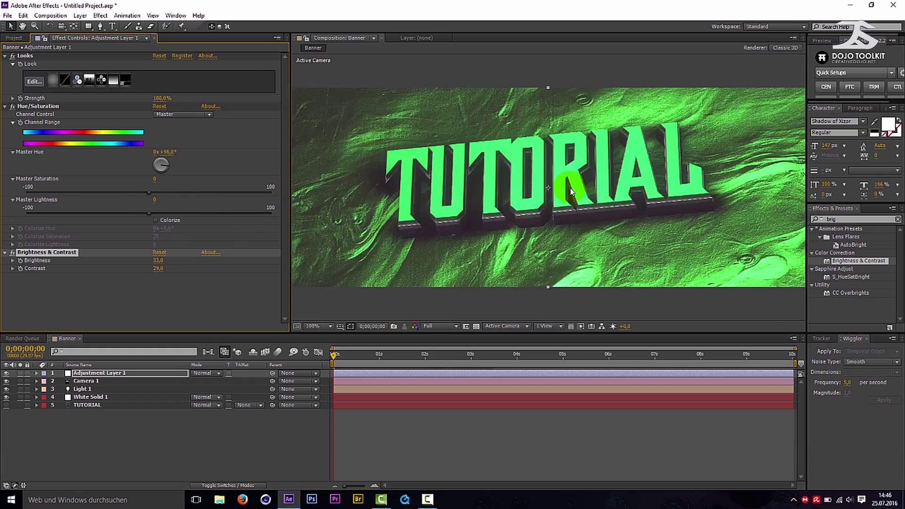
scroll(569, 188, down, 3)
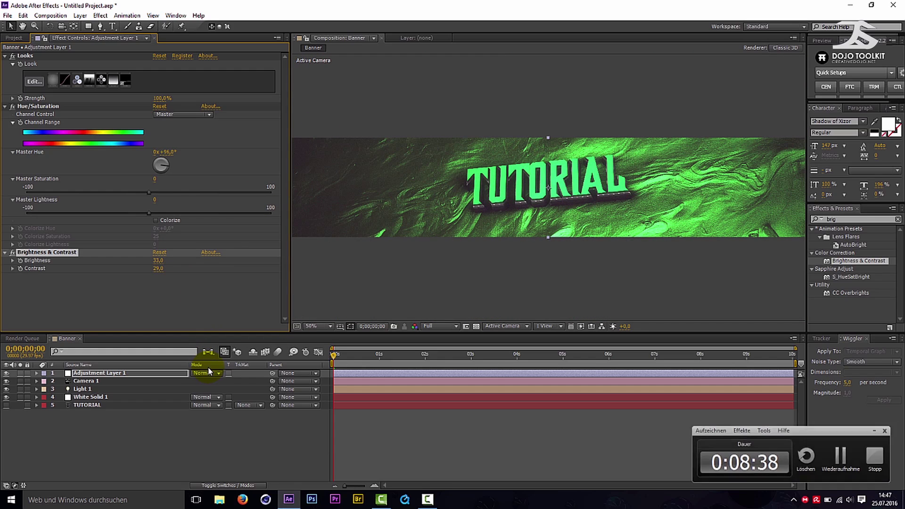
- Create a new text layer reading YOUR TEXT in the banner composition
right_click(153, 440)
mouse_move(184, 343)
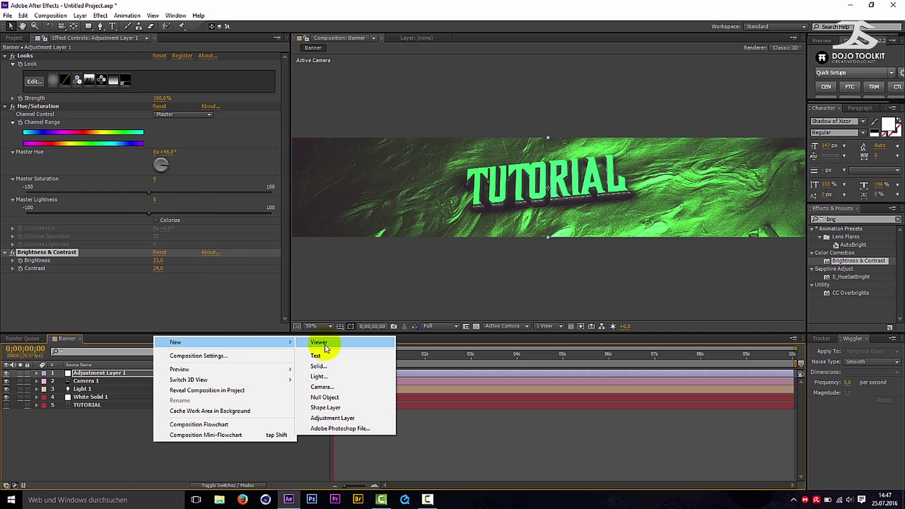
click(332, 346)
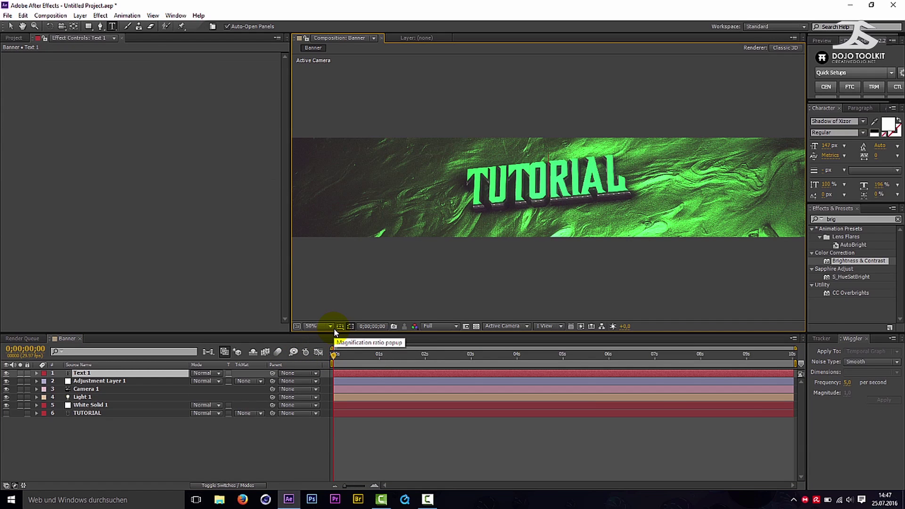
text(YOUR TEXT)
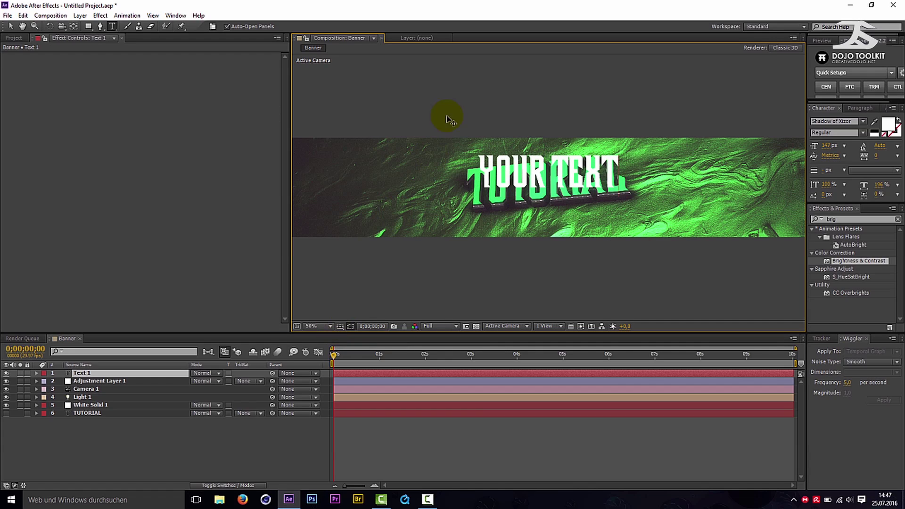
- Format the new text in Bebas Neue at 69 px
triple_click(511, 170)
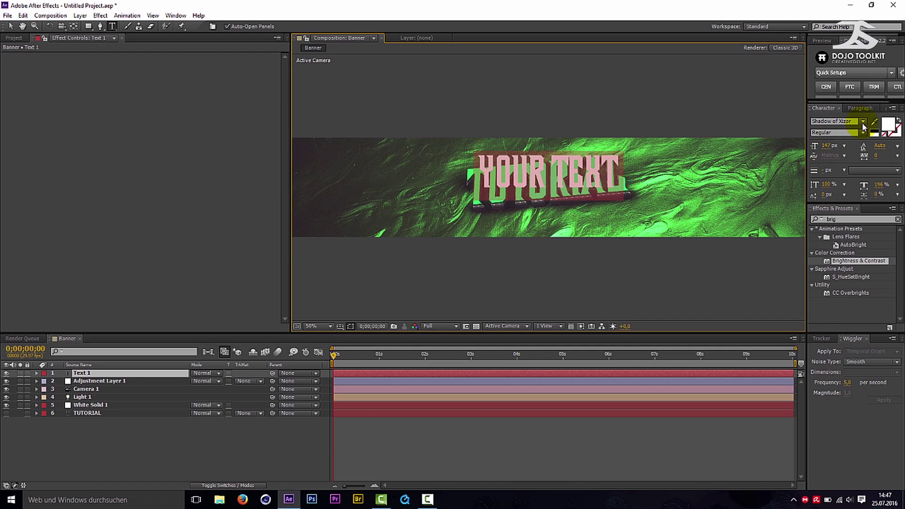
click(844, 121)
text(Bebas Neue)
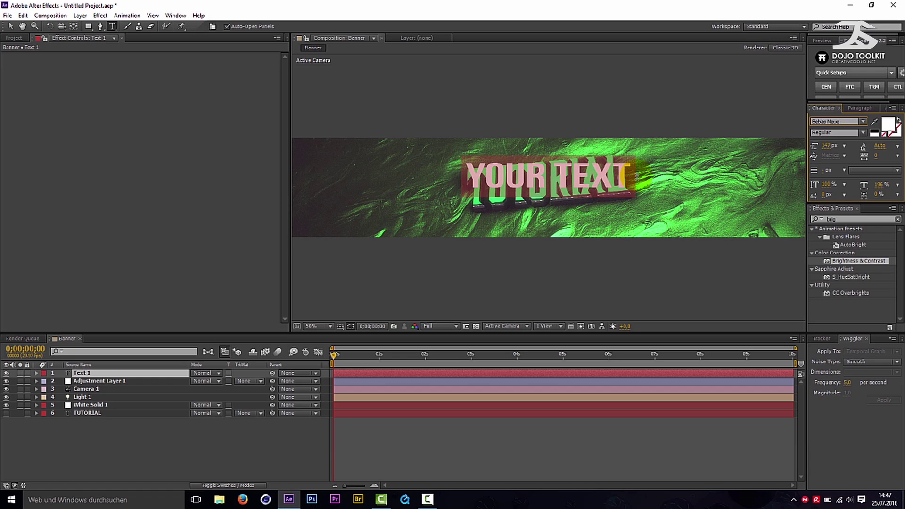
drag(824, 150, 707, 157)
- Re-enter YOUR TEXT as the content of the new text layer and finish editing it
click(547, 181)
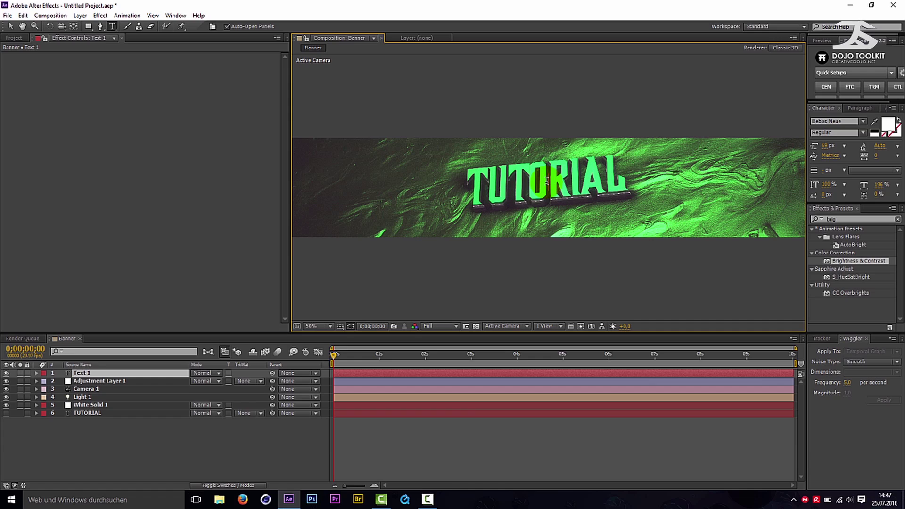
text(YOUR TE)
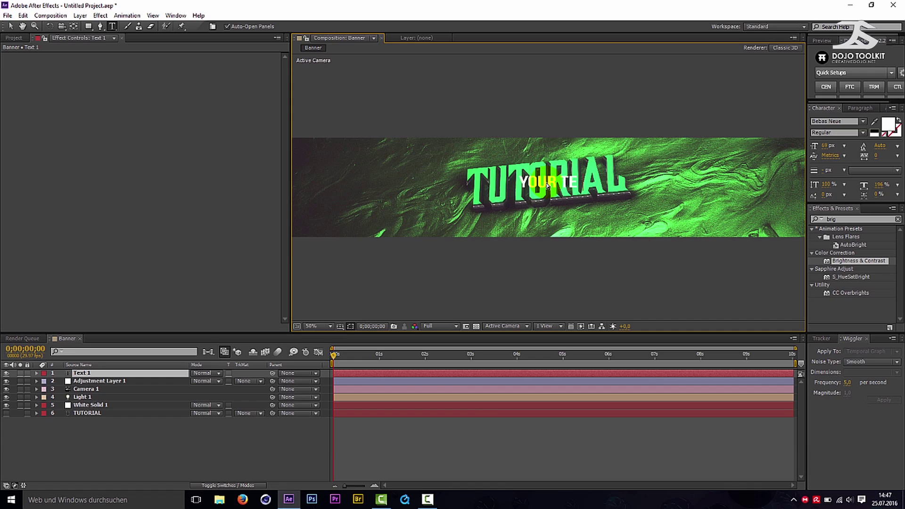
text(XT)
key(Escape)
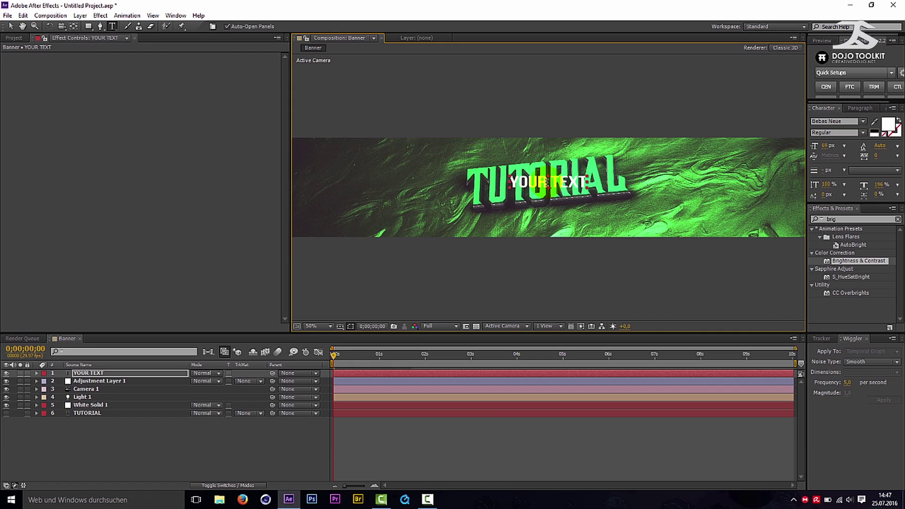
- Place YOUR TEXT just below the right end of the TUTORIAL lettering and slightly reduce its font size
key(v)
drag(557, 185, 607, 213)
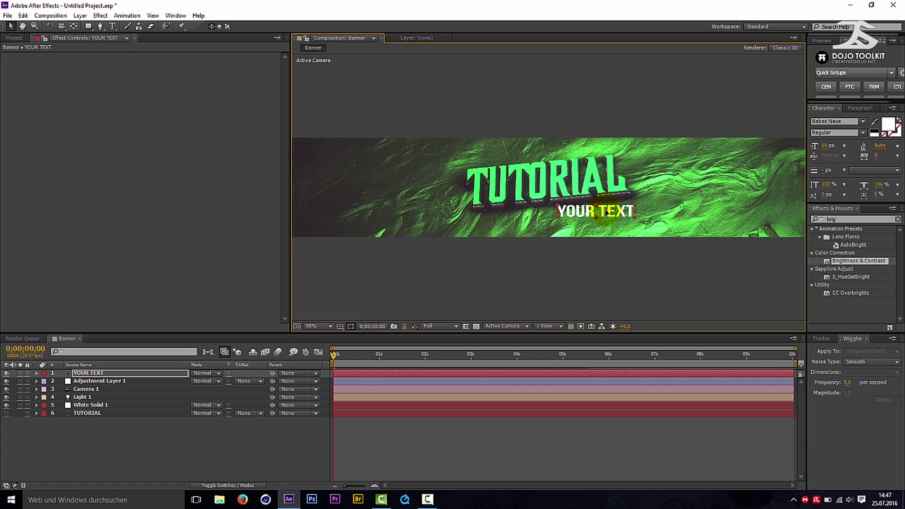
drag(823, 147, 818, 145)
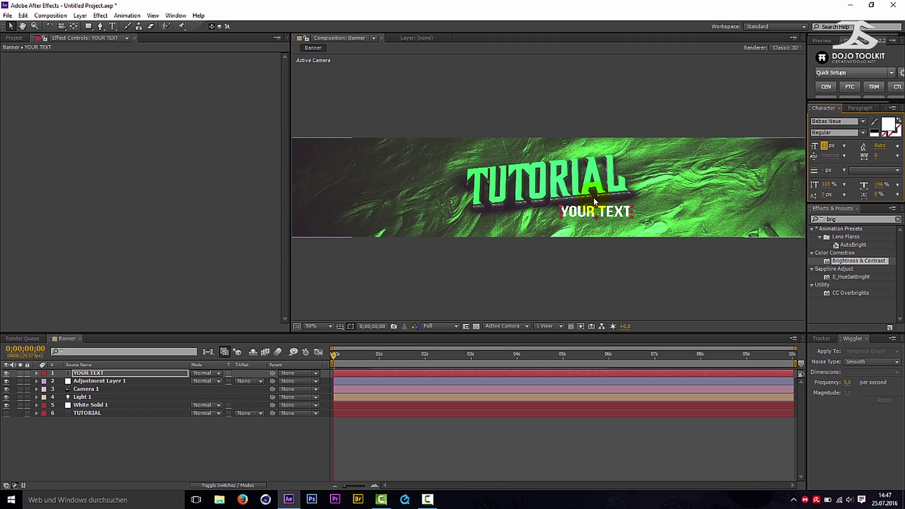
drag(610, 212, 610, 215)
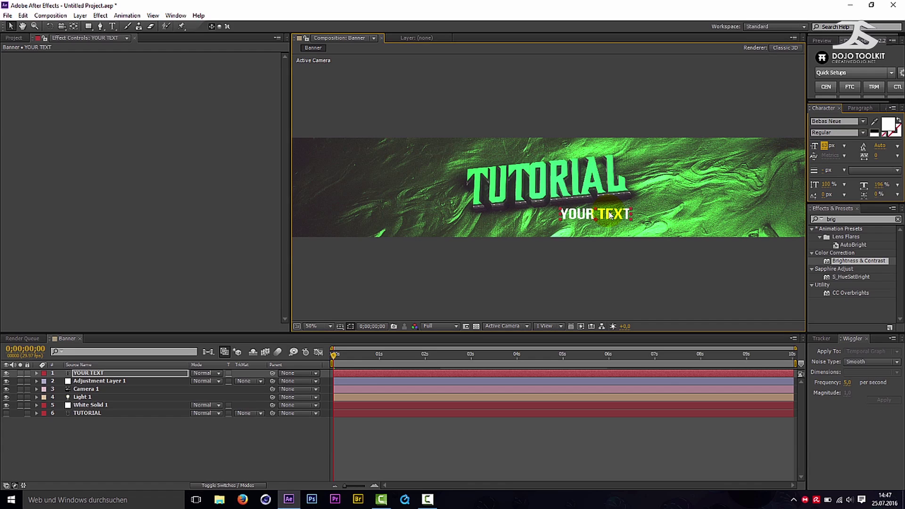
- Apply a Drop Shadow effect to the YOUR TEXT layer and duplicate it twice to stack three shadows
click(829, 219)
text(shadow)
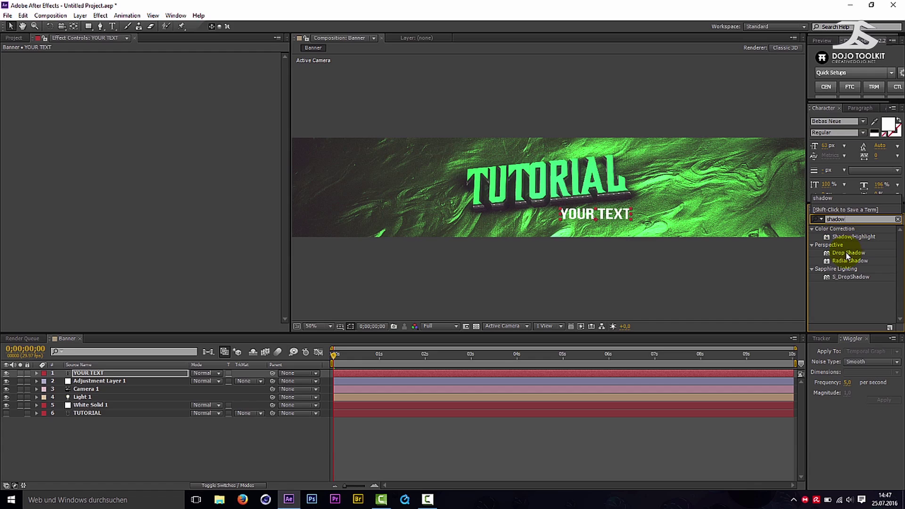
drag(848, 254, 101, 130)
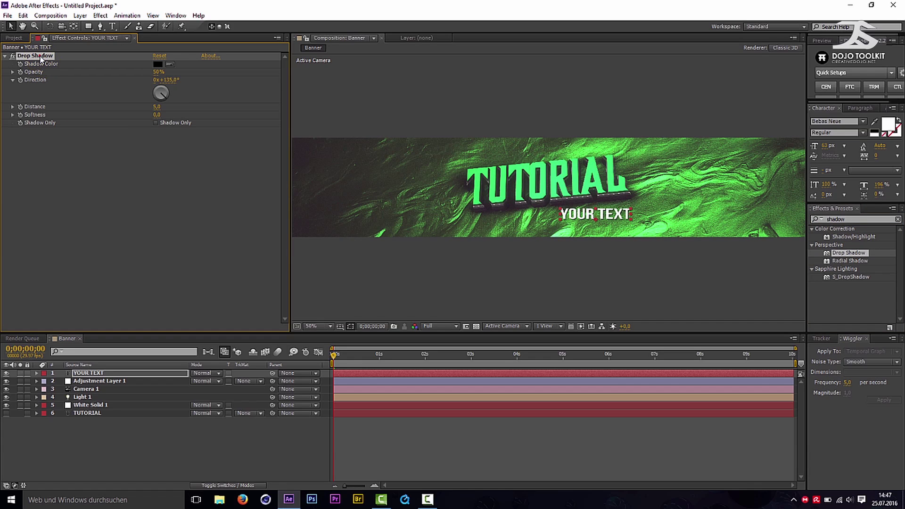
key(ctrl+d)
key(ctrl+d)
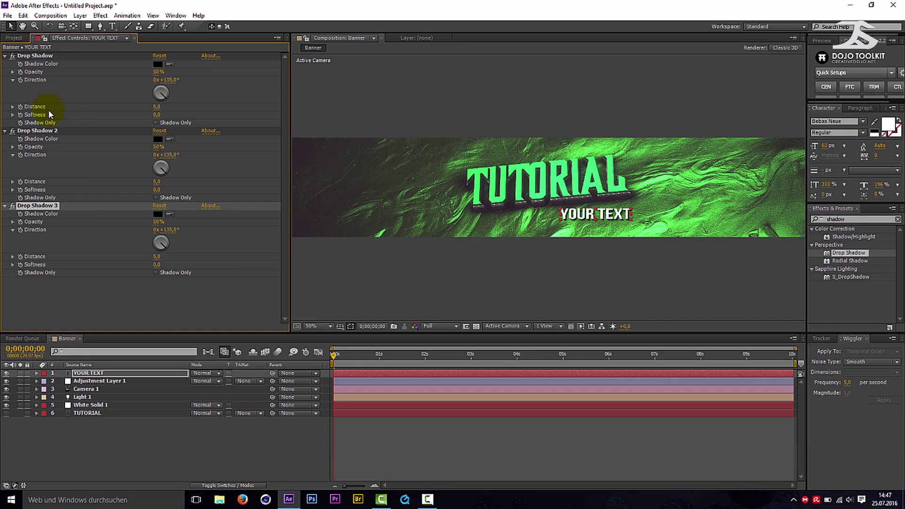
- Examine the stacked drop shadows on YOUR TEXT up close and against the whole banner
key(period)
key(period)
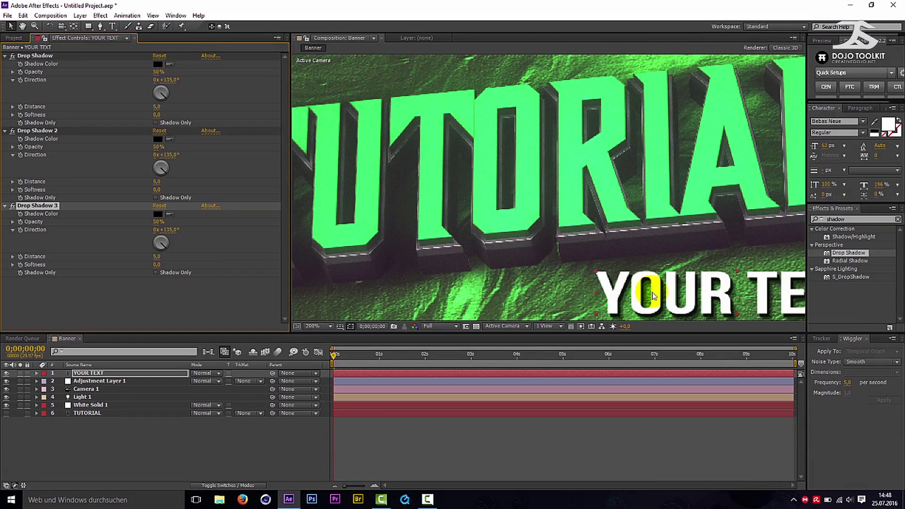
drag(653, 296, 561, 218)
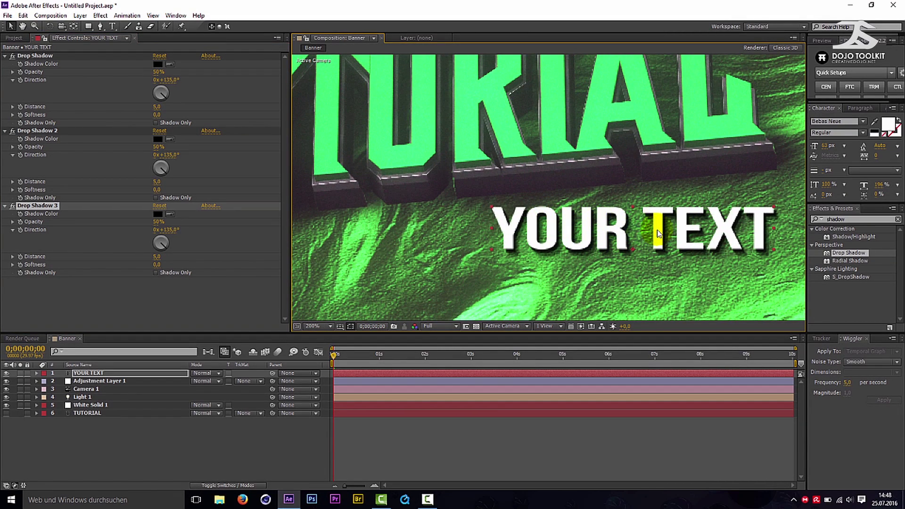
key(comma)
key(comma)
key(comma)
key(comma)
key(period)
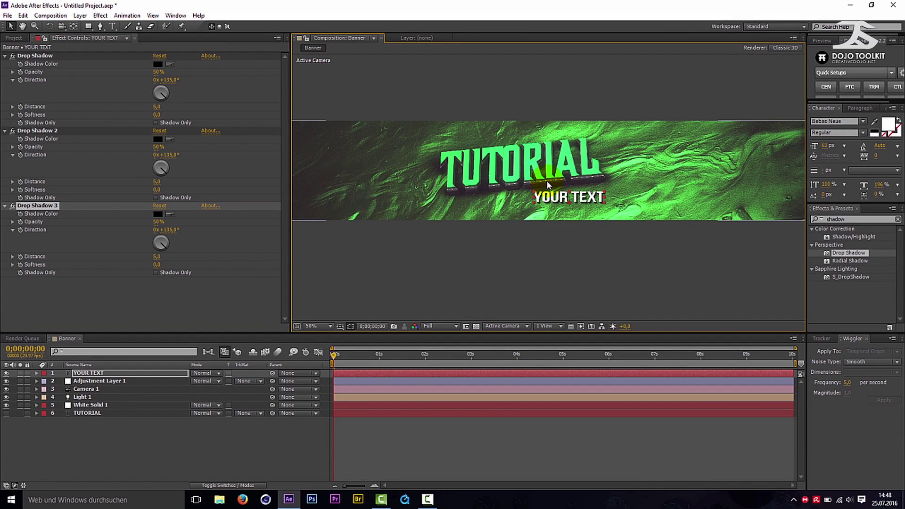
drag(548, 185, 572, 195)
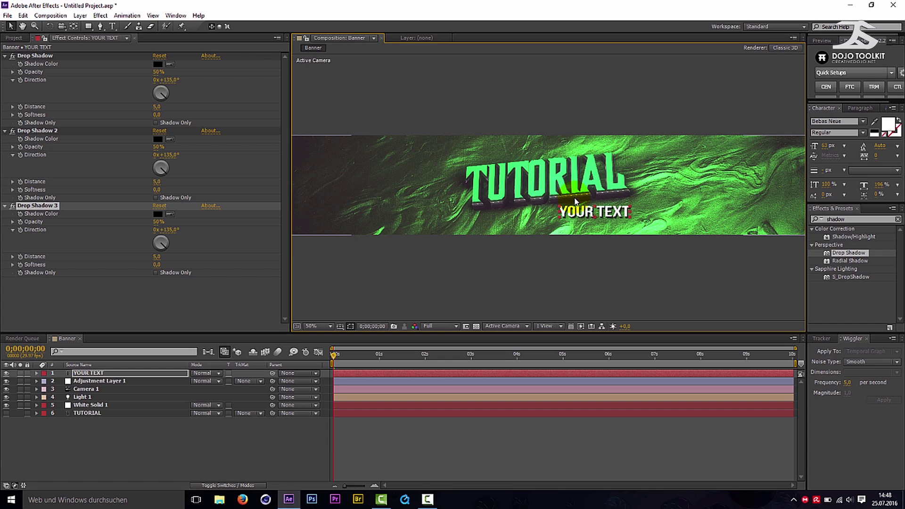
- Pre-compose all six layers of the Banner composition, from YOUR TEXT down to TUTORIAL, into one nested composition
key(F2)
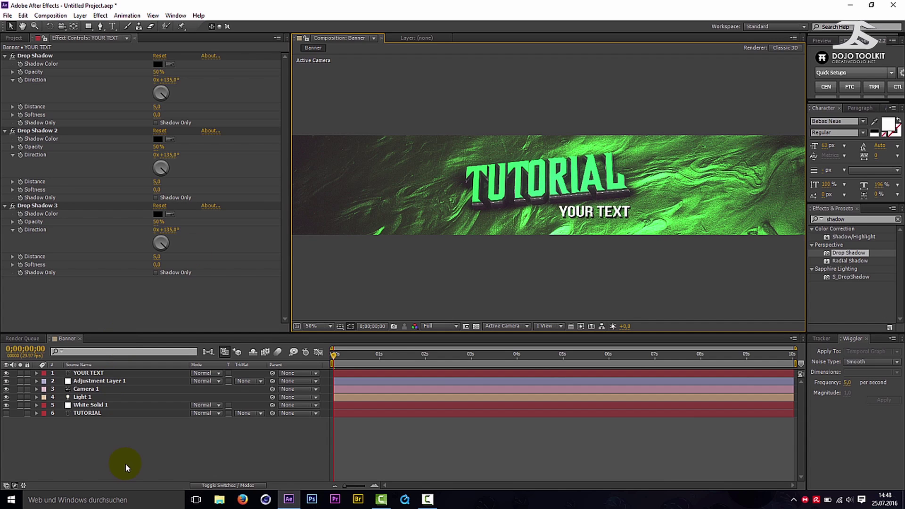
drag(80, 374, 123, 464)
right_click(100, 379)
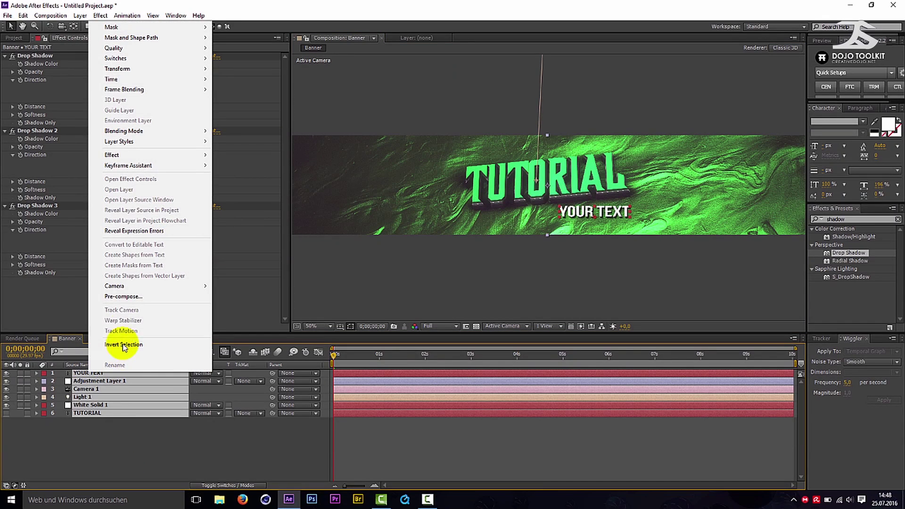
click(126, 296)
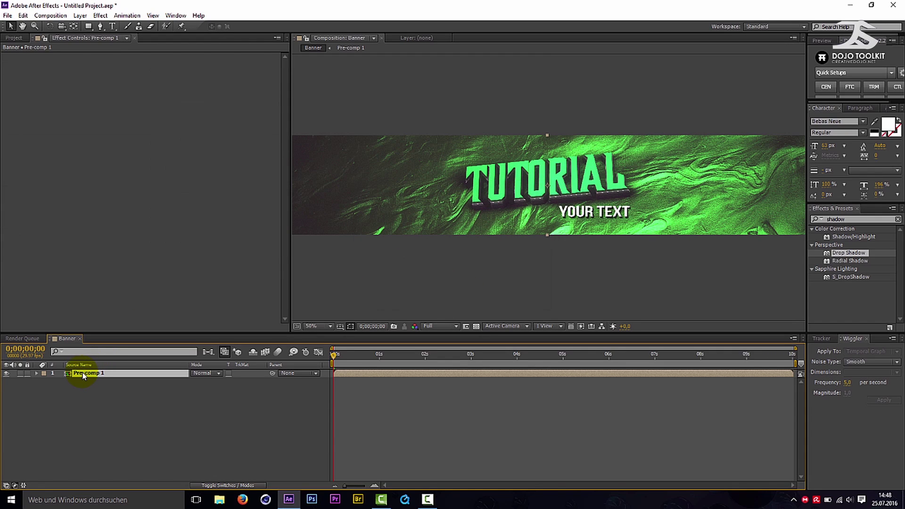
- Create a new composition at 2560 px wide with its height set to 1440 px
click(50, 16)
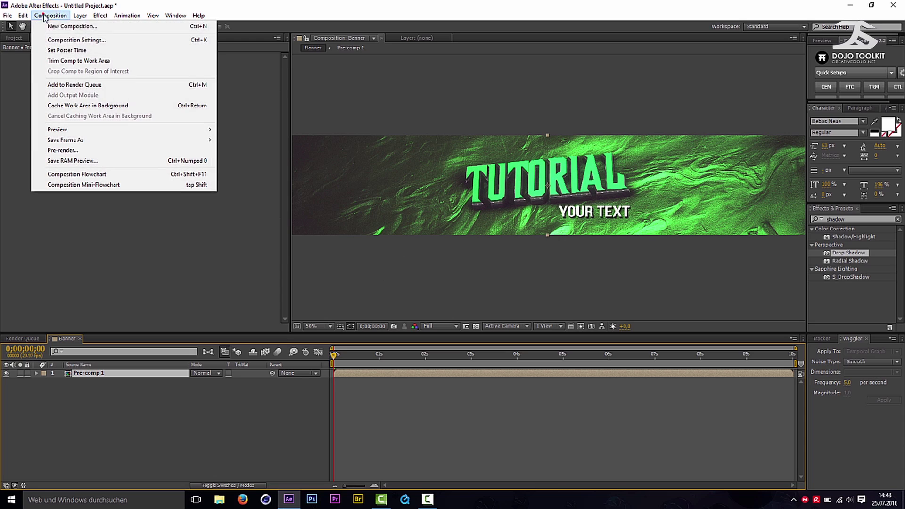
click(83, 26)
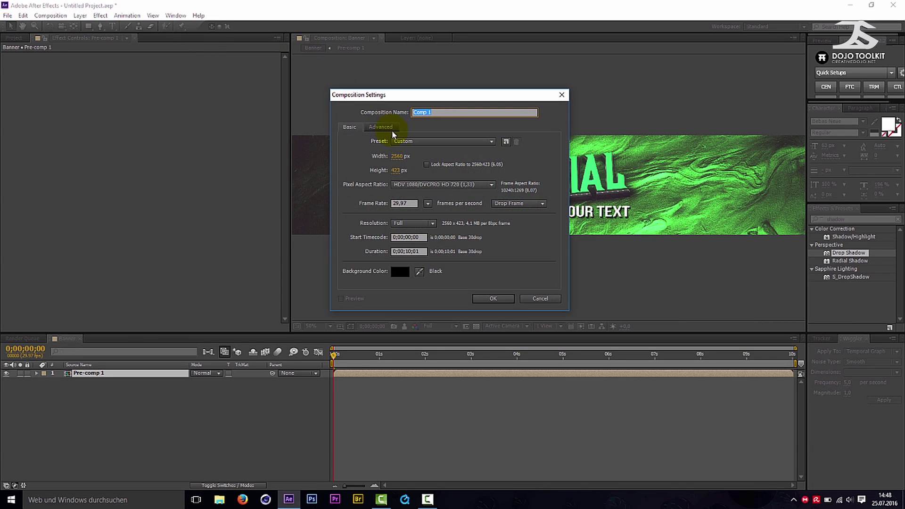
click(398, 170)
text(1440)
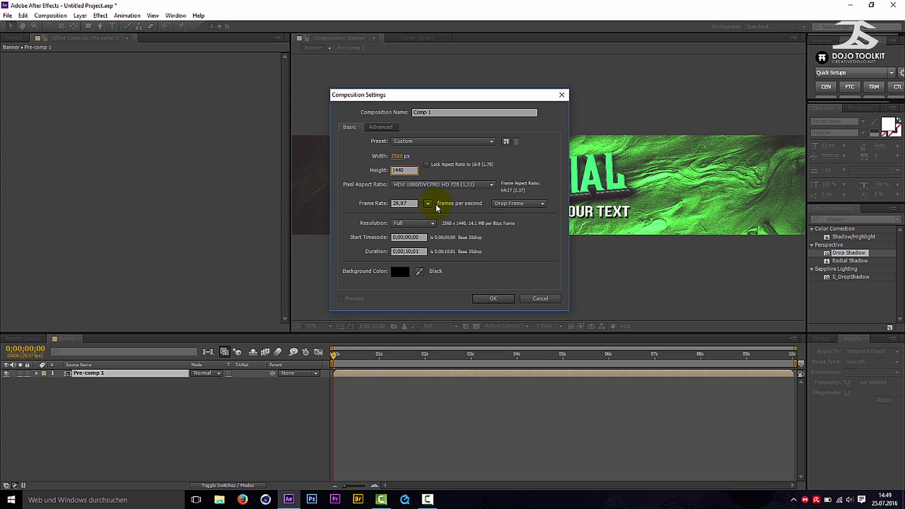
key(Return)
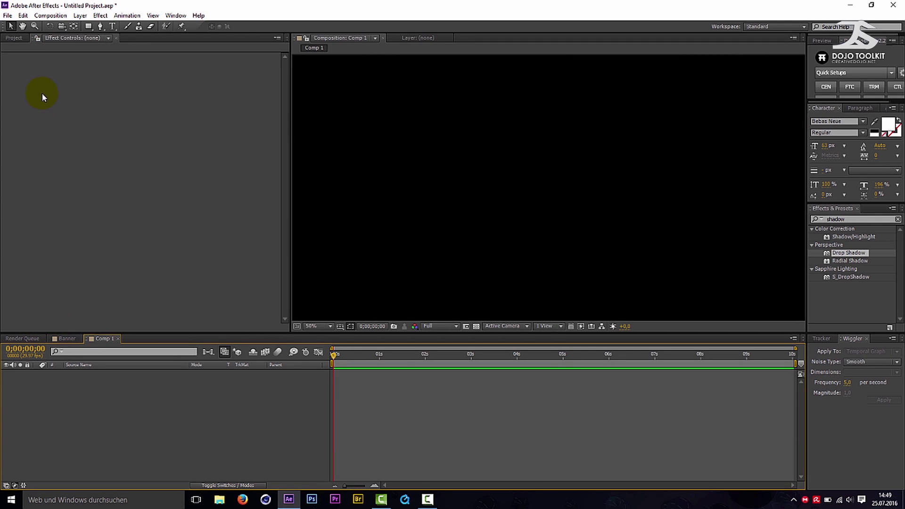
- Add Pre-comp 1 to the empty Comp 1 timeline and duplicate the layer
click(13, 37)
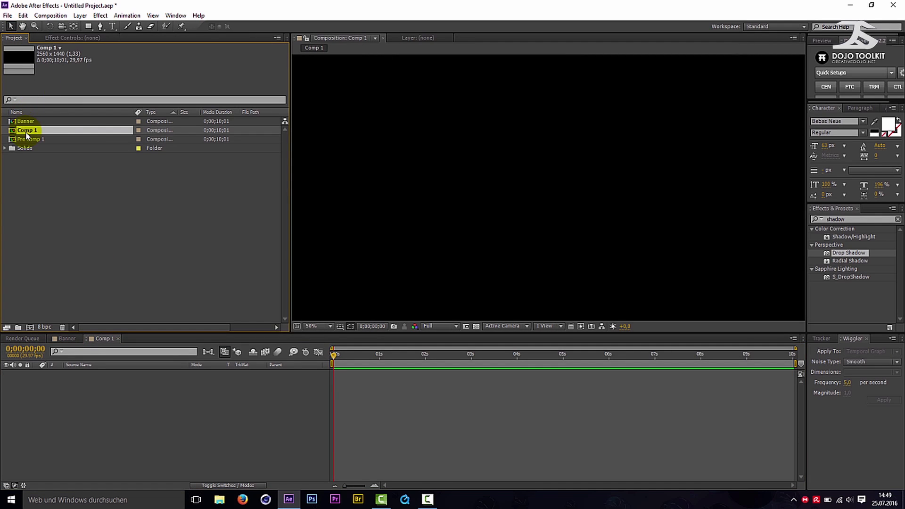
drag(29, 139, 89, 378)
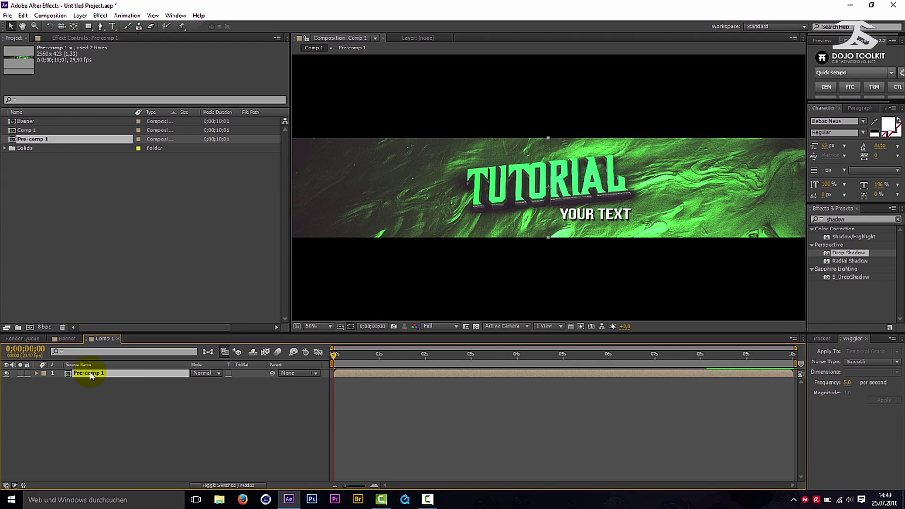
key(ctrl+d)
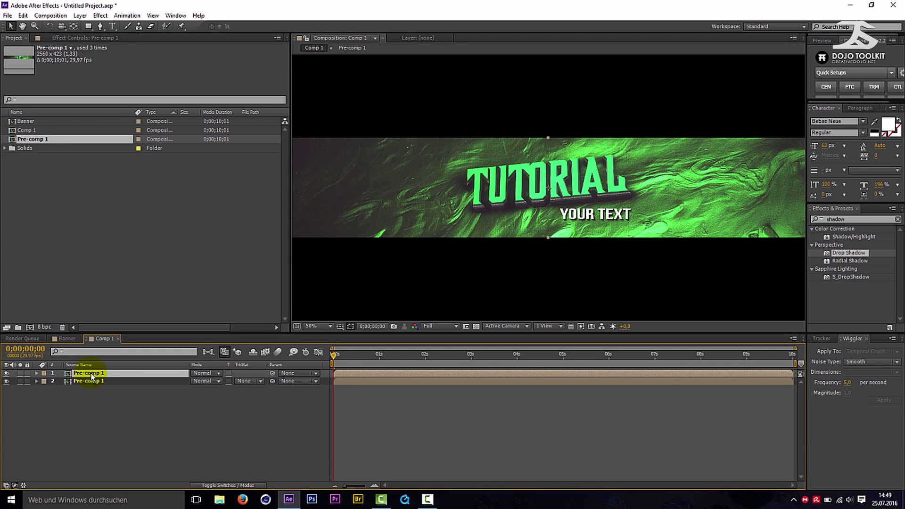
- Scale the lower Pre-comp 1 layer up to 285% behind the original-size banner
click(92, 380)
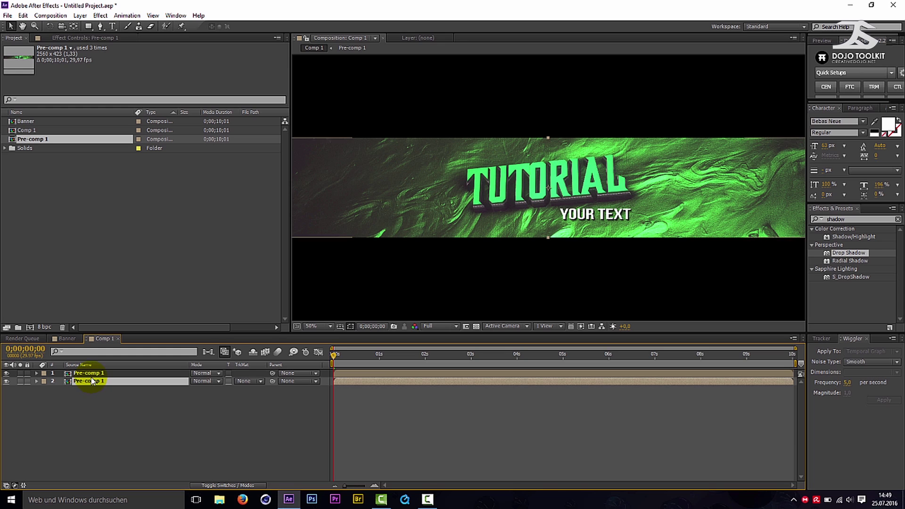
key(s)
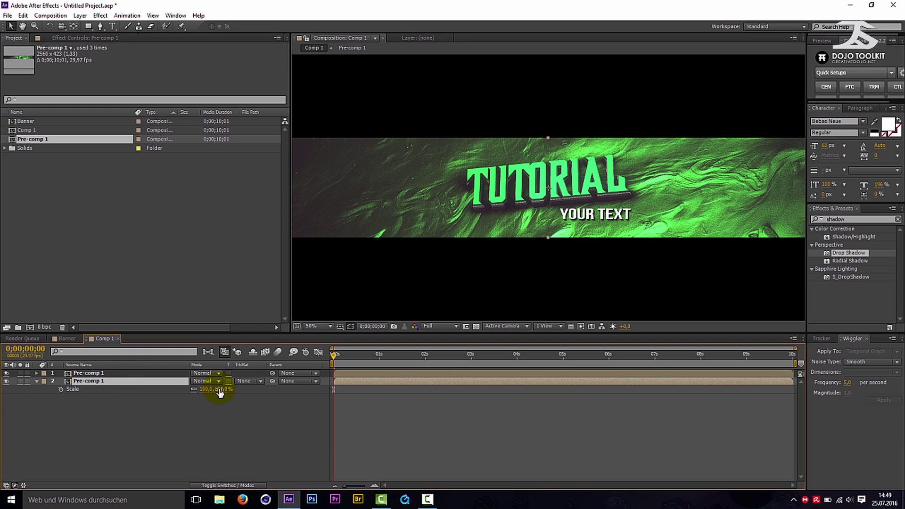
drag(218, 388, 278, 381)
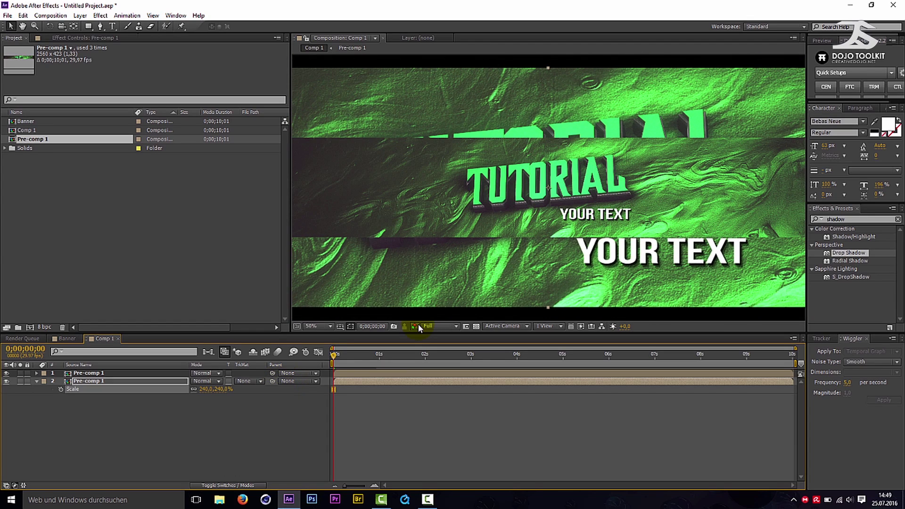
key(comma)
key(comma)
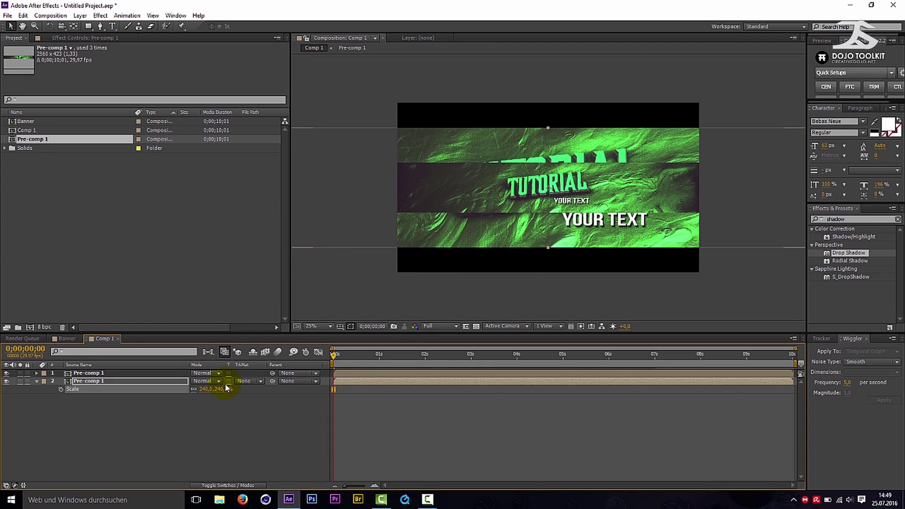
drag(224, 388, 240, 385)
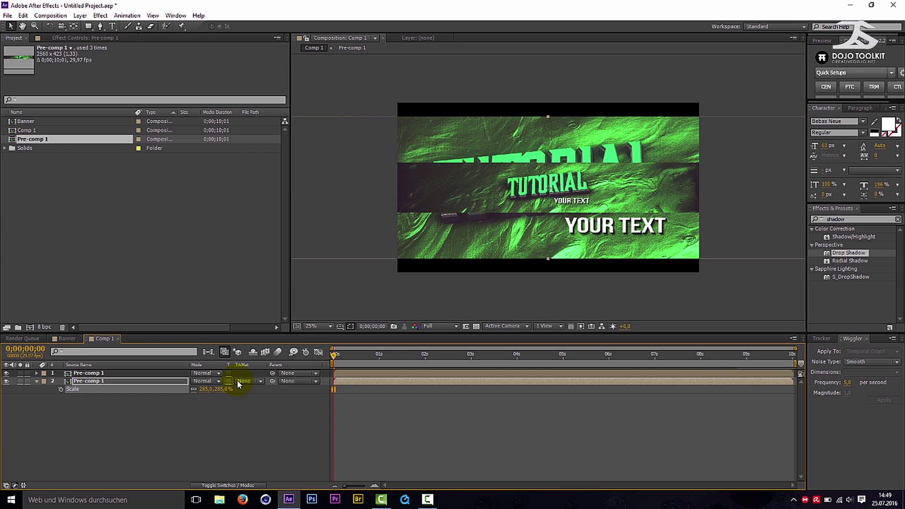
- Apply Fast Blur to the enlarged lower Pre-comp 1 layer with a Blurriness of 8 and deselect it
click(851, 218)
text(fast)
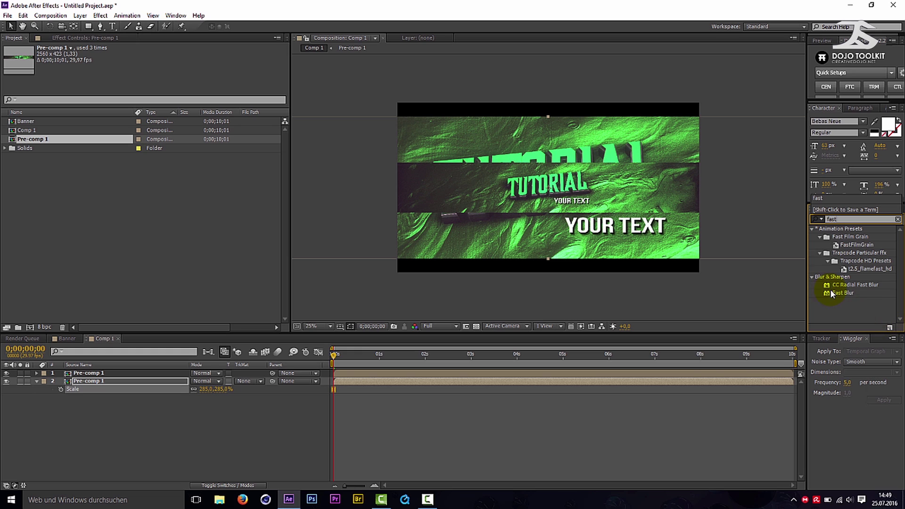
click(830, 289)
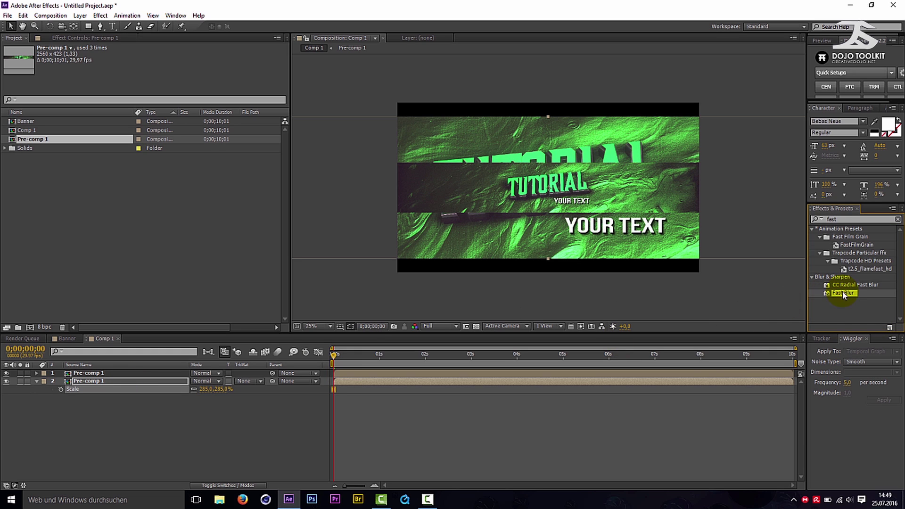
drag(842, 295, 101, 382)
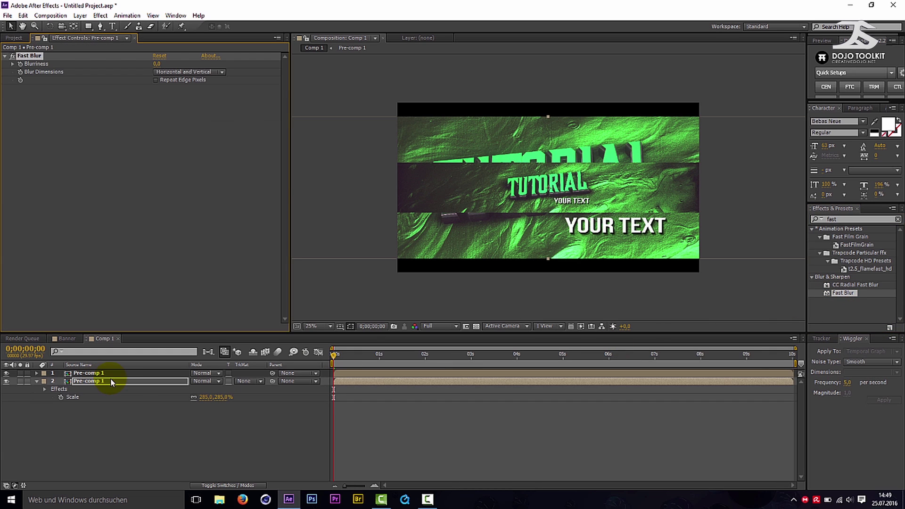
drag(158, 66, 163, 64)
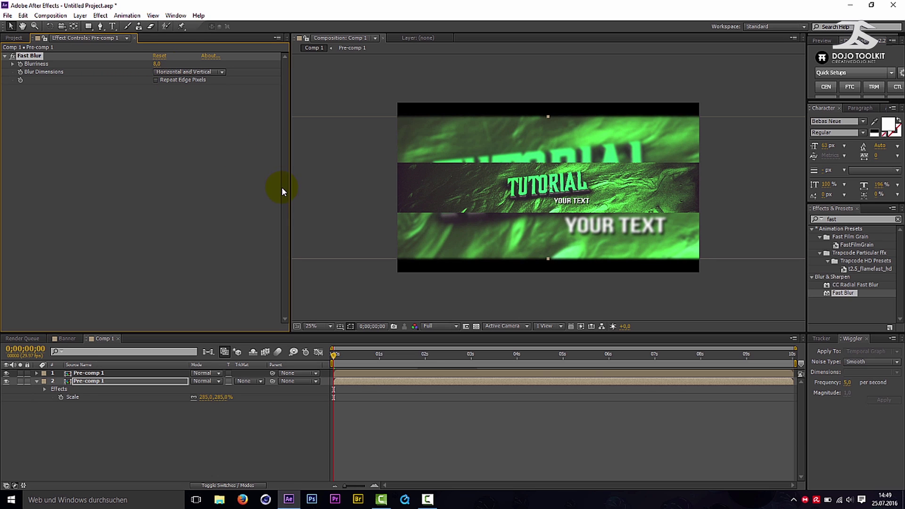
click(222, 201)
click(336, 279)
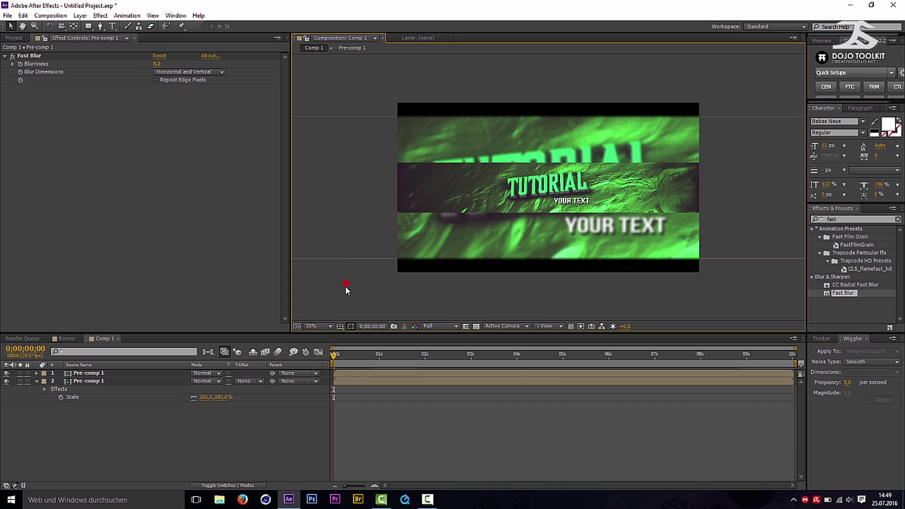